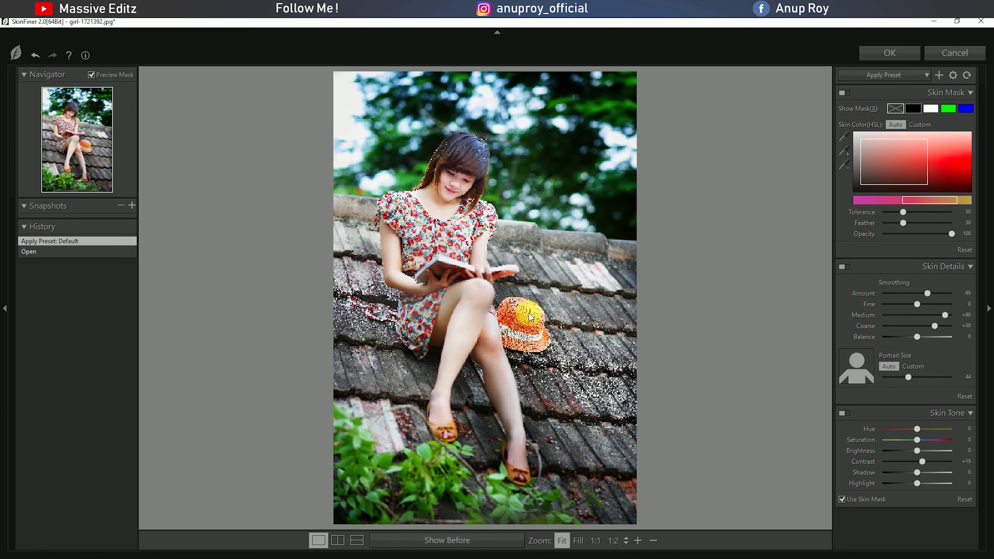
- Apply SkinFiner smoothing amount 70, portrait size 23, skin tone brightness +15 and shadow -32 to the photo
left_click_drag(929, 293, 931, 294)
mouse_move(909, 377)
left_mouse_down()
mouse_move(870, 382)
mouse_move(894, 380)
left_mouse_up()
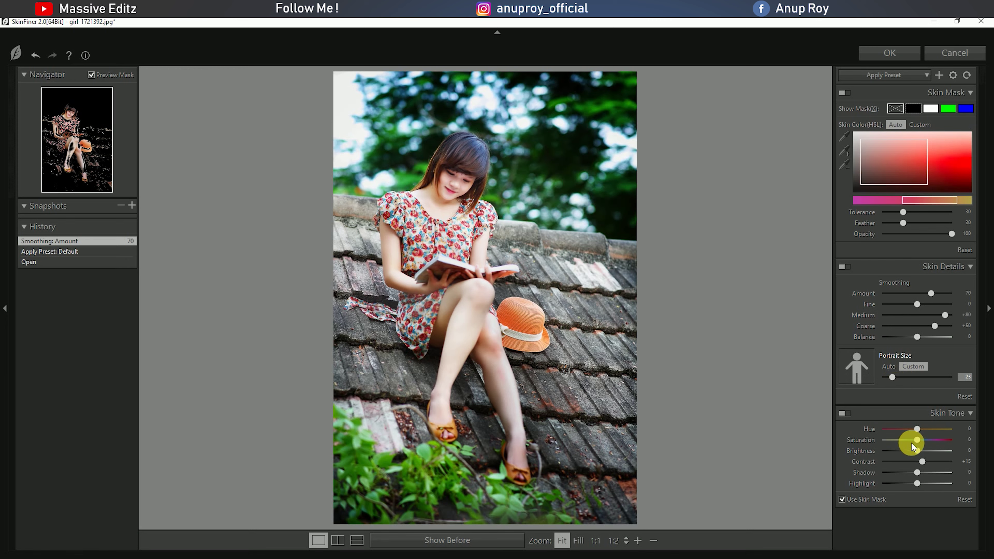
left_click_drag(920, 451, 923, 451)
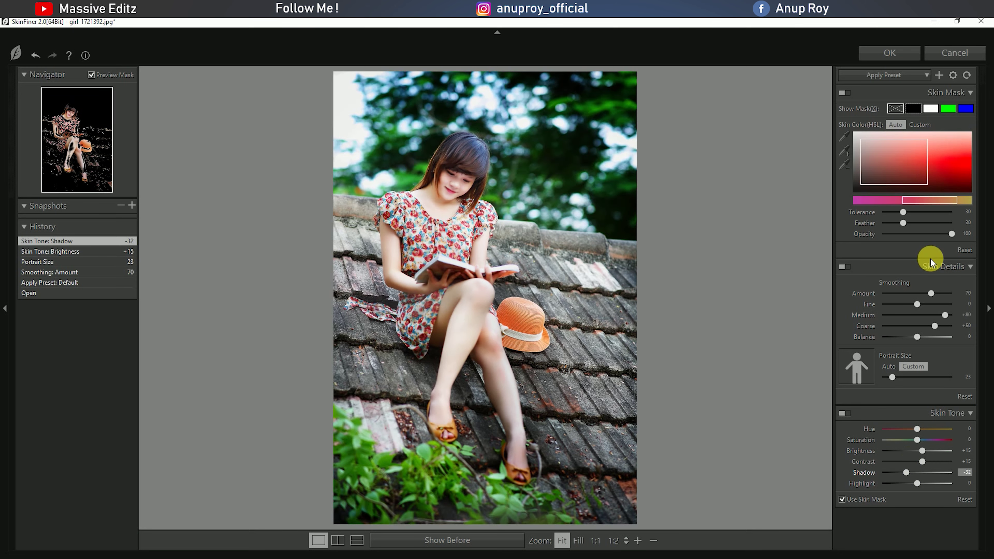
left_click(887, 52)
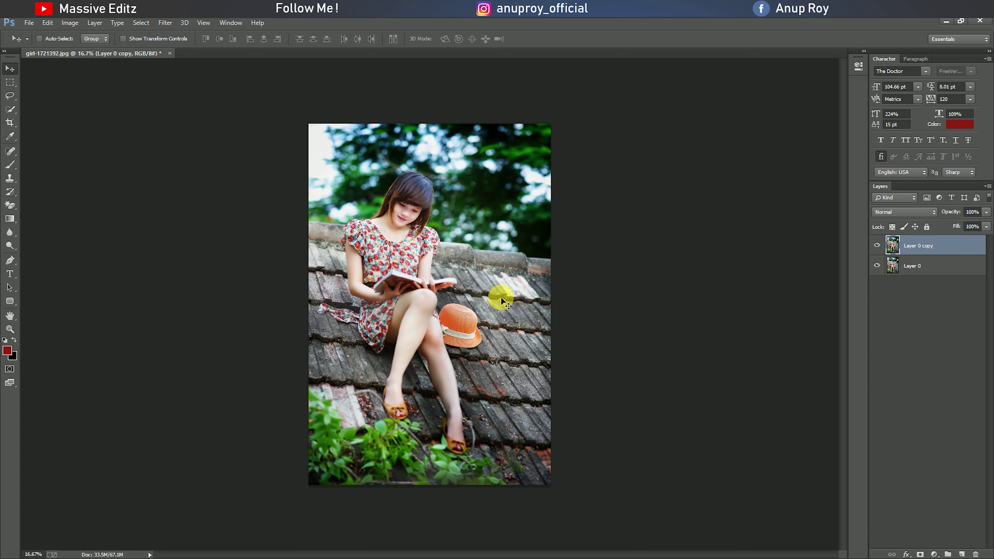
- Add a new layer above the photo filled with 50% Gray and set its blend mode to Soft Light
key("ctrl+plus")
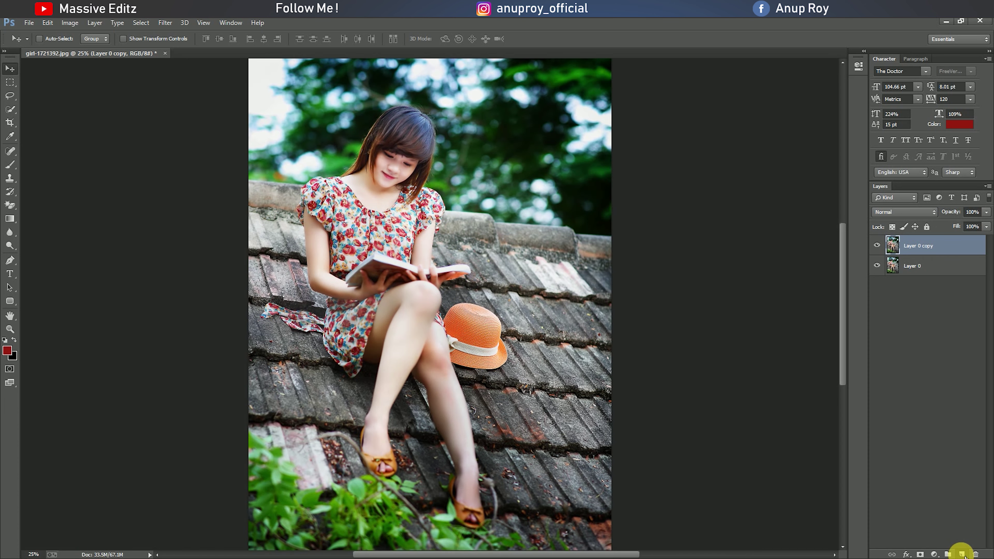
left_click(962, 555)
left_click(47, 22)
left_click(55, 170)
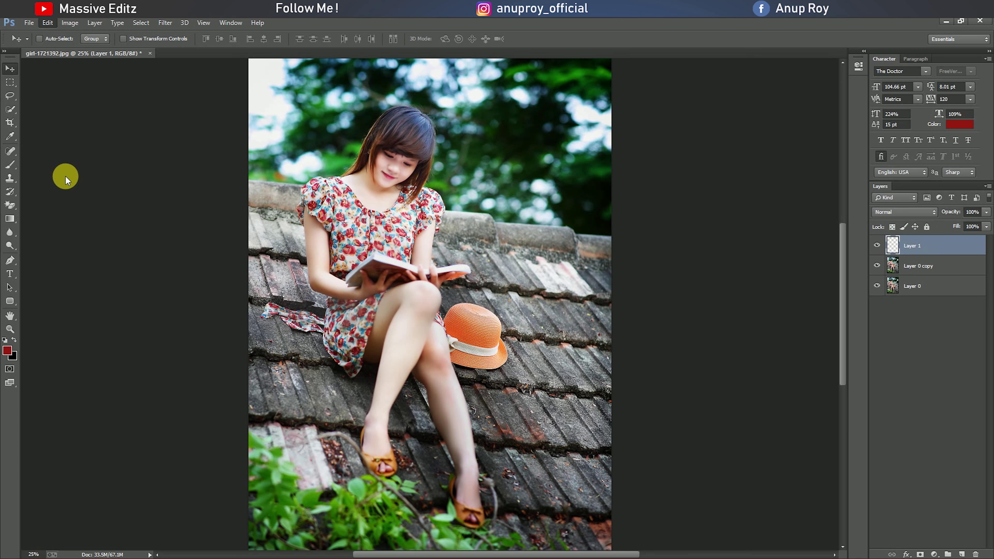
left_click(495, 169)
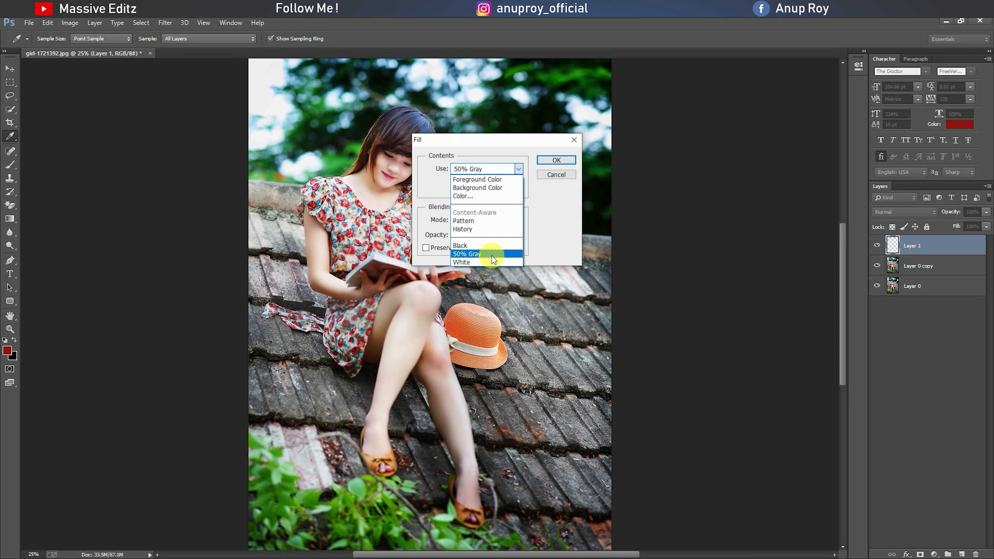
left_click(487, 254)
left_click(557, 160)
key("v")
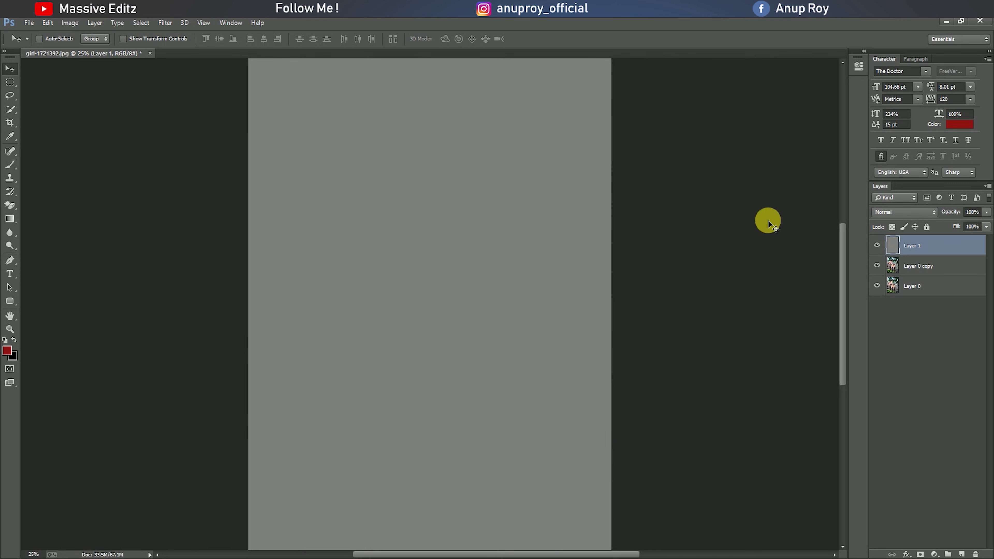
left_click(897, 215)
left_click(912, 355)
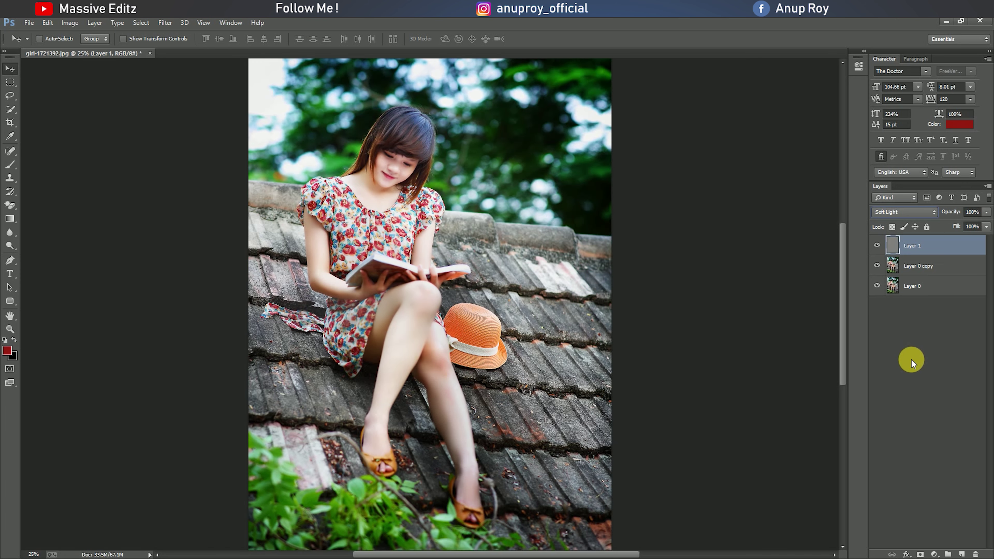
- Brighten the front leg on the gray layer with the Dodge tool, range Midtones, exposure 19% and brush size 80
left_click(16, 168)
left_click(10, 245)
left_click(201, 39)
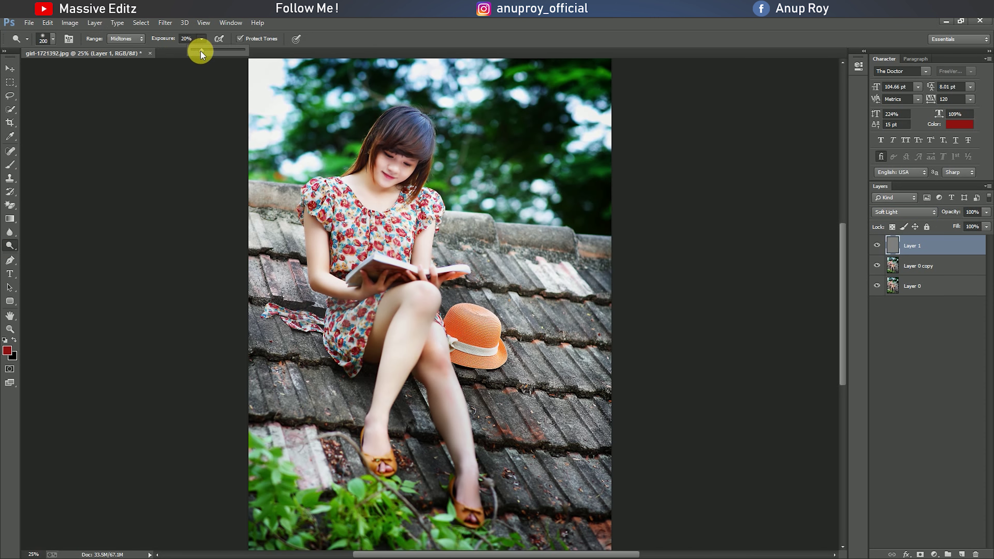
left_click(51, 127)
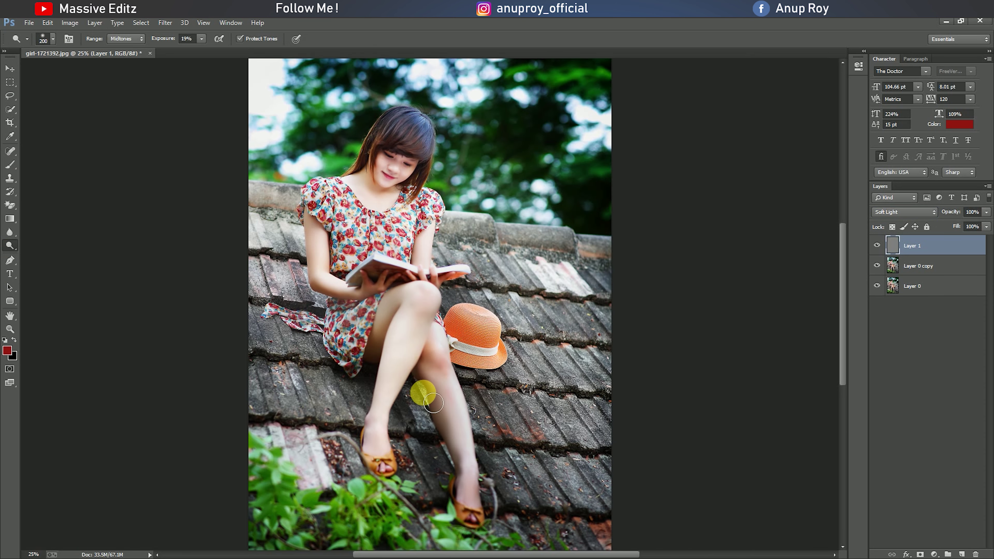
key("ctrl+plus")
key("ctrl+plus")
key("ctrl+plus")
scroll(366, 338, "down", 2)
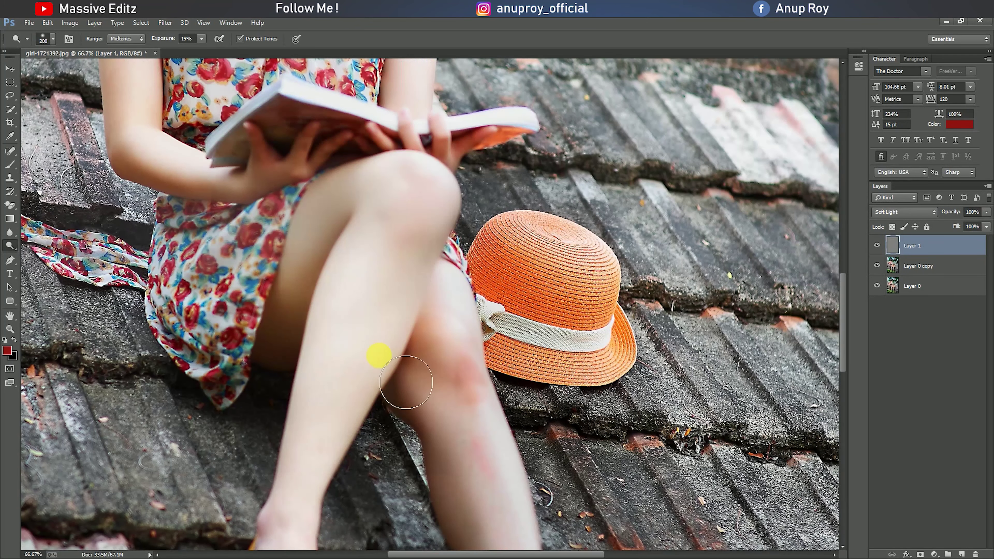
scroll(382, 349, "down", 1)
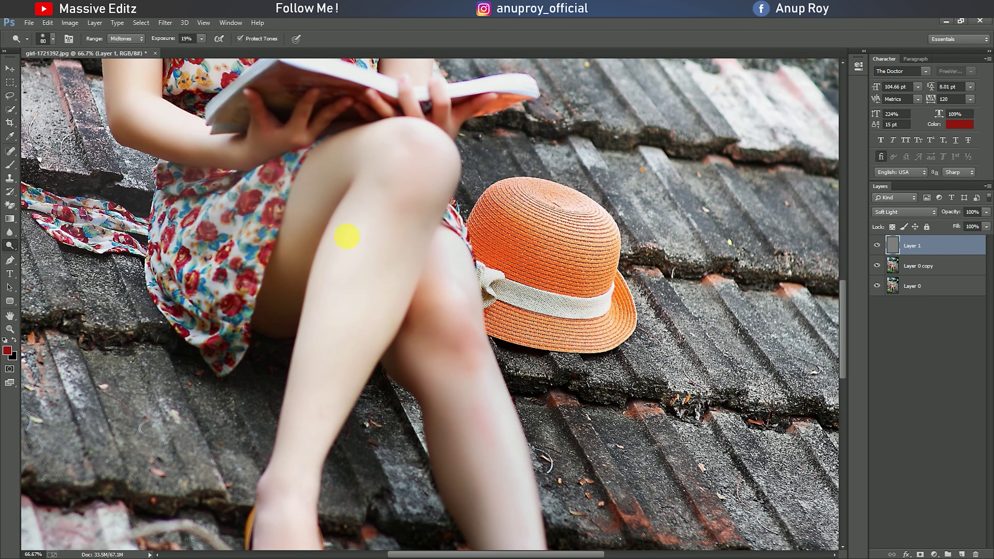
left_click_drag(350, 278, 349, 234)
left_click_drag(307, 442, 333, 308)
mouse_move(352, 257)
left_mouse_down()
mouse_move(311, 371)
mouse_move(326, 319)
mouse_move(302, 447)
mouse_move(286, 471)
left_mouse_up()
- Dodge the lit areas of the woman's other leg down to the foot on the gray layer
scroll(504, 368, "down", 4)
mouse_move(472, 172)
left_mouse_down()
mouse_move(479, 280)
mouse_move(504, 332)
mouse_move(493, 287)
mouse_move(501, 305)
mouse_move(555, 493)
mouse_move(554, 540)
mouse_move(535, 280)
mouse_move(501, 276)
mouse_move(536, 396)
mouse_move(539, 500)
mouse_move(553, 548)
mouse_move(530, 422)
mouse_move(491, 338)
left_mouse_up()
scroll(523, 417, "up", 3)
left_click_drag(475, 258, 505, 397)
scroll(548, 521, "down", 3)
mouse_move(552, 501)
left_mouse_down()
mouse_move(553, 550)
mouse_move(548, 493)
mouse_move(548, 530)
left_mouse_up()
scroll(552, 536, "down", 4)
- Dodge the woman's arm, neck and face area on the gray layer, and compare the photo with and without it
scroll(377, 462, "up", 10)
scroll(322, 425, "up", 5)
left_click_drag(116, 249, 147, 212)
scroll(160, 278, "up", 5)
mouse_move(203, 227)
left_mouse_down()
mouse_move(241, 246)
mouse_move(232, 242)
mouse_move(244, 288)
left_mouse_up()
mouse_move(380, 208)
left_mouse_down()
mouse_move(363, 257)
mouse_move(384, 226)
mouse_move(380, 237)
mouse_move(310, 226)
mouse_move(292, 208)
mouse_move(304, 206)
mouse_move(304, 192)
mouse_move(301, 242)
mouse_move(312, 260)
mouse_move(344, 253)
mouse_move(258, 309)
mouse_move(206, 384)
left_mouse_up()
key("ctrl+minus")
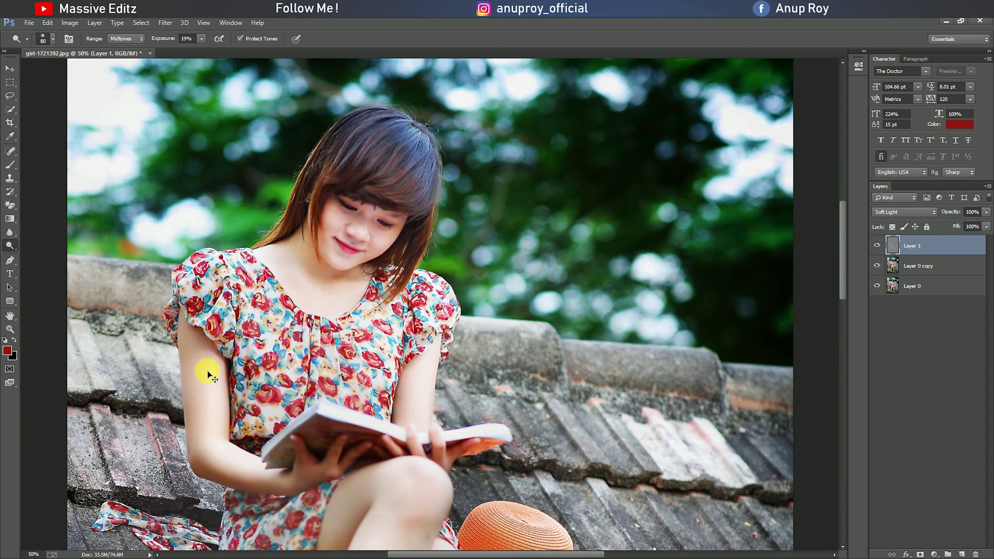
key("ctrl+minus")
left_click(878, 246)
left_click(877, 245)
key("ctrl+minus")
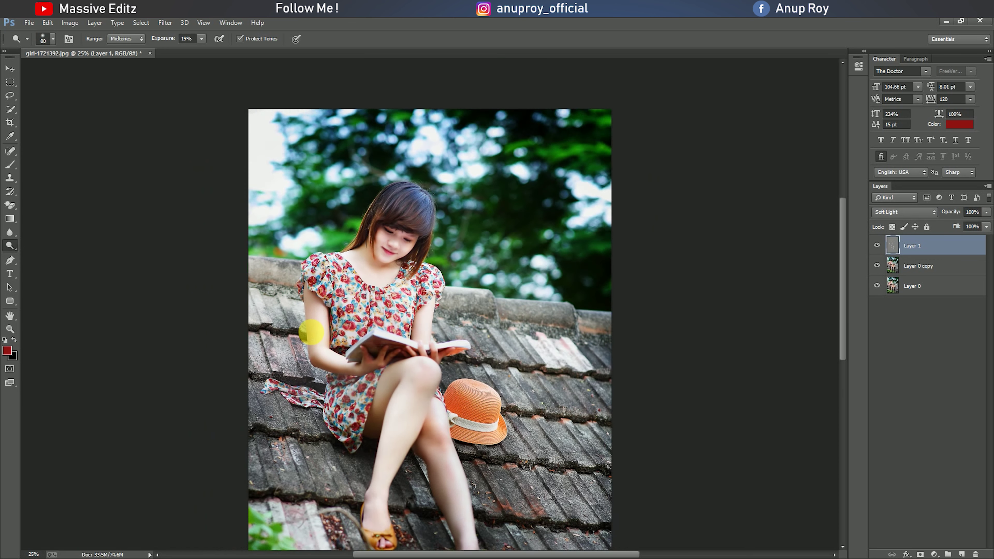
key("ctrl+minus")
- Sample orange #ea6024 from the hat and paint a large soft spot on a new layer over the photo's upper-left area
left_click(7, 351)
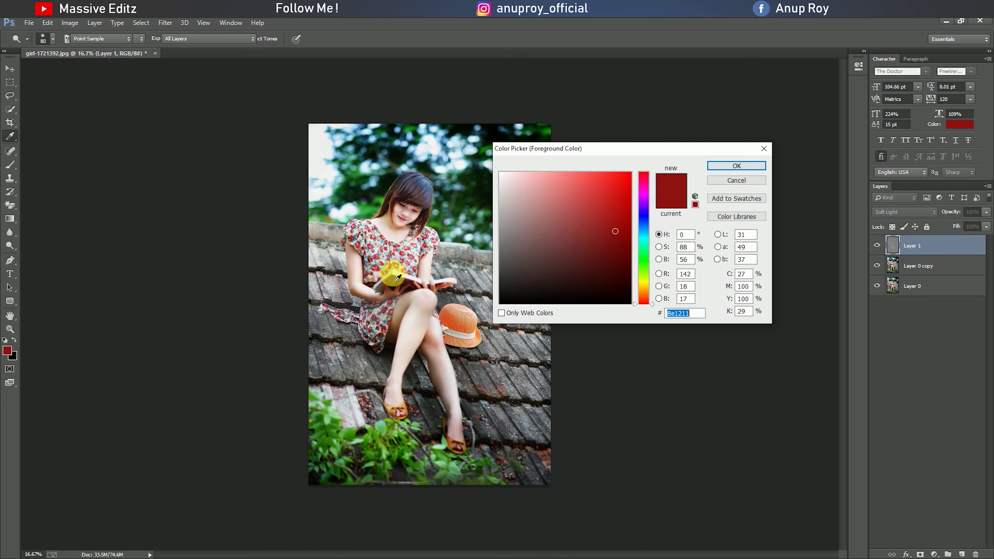
left_click(456, 319)
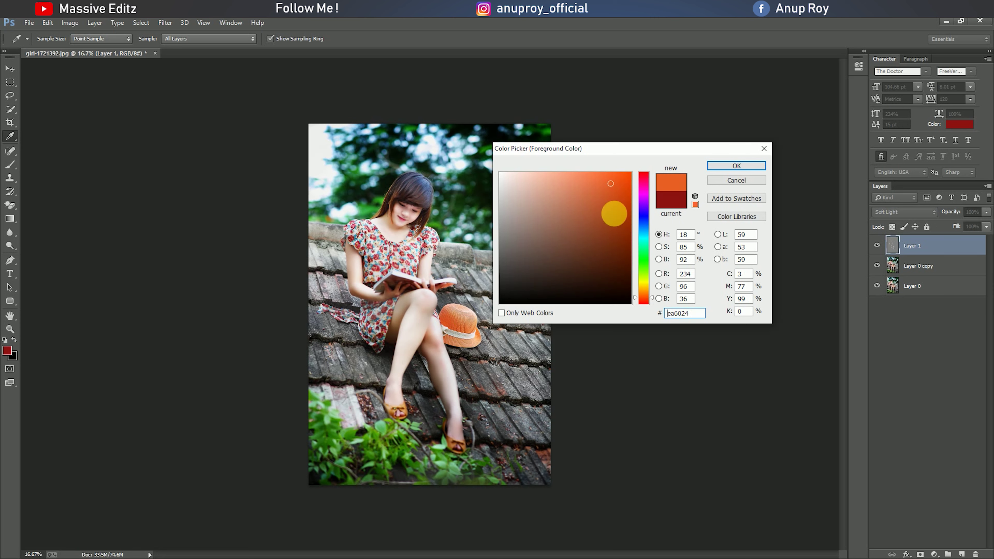
left_click(731, 168)
left_click(9, 165)
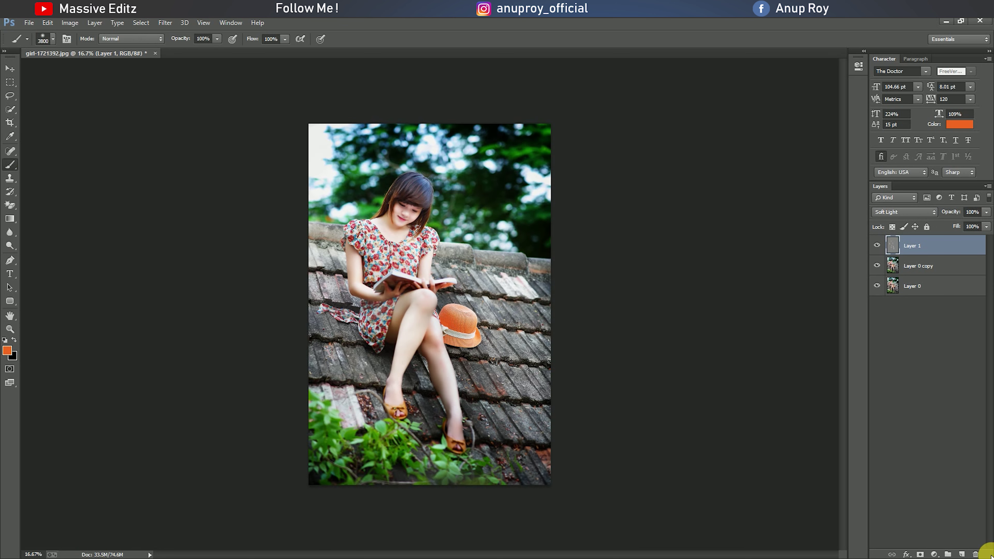
left_click(962, 555)
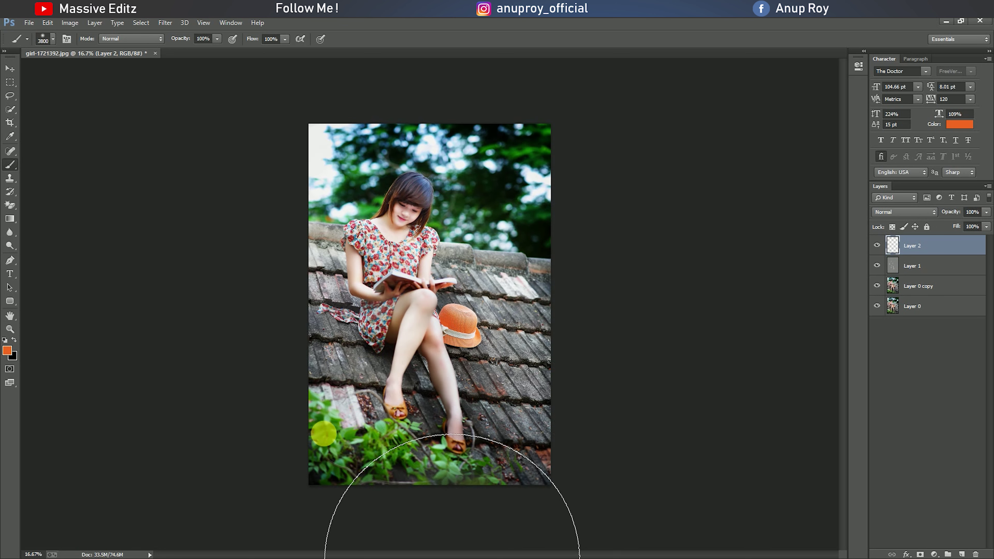
left_click(337, 168)
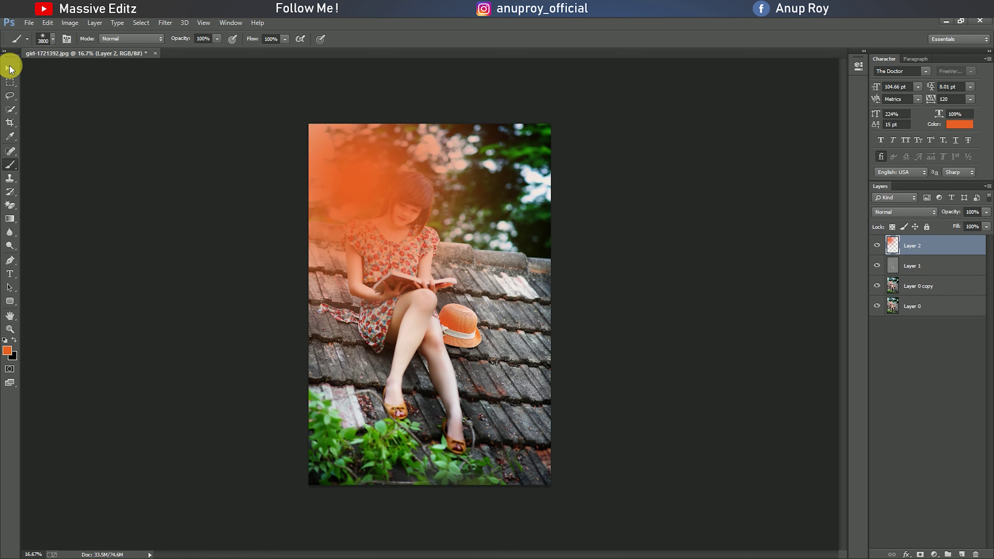
- Scale the orange glow layer to about 86% width and 85% height, and set its blend mode to Screen
left_click(10, 69)
key("ctrl+t")
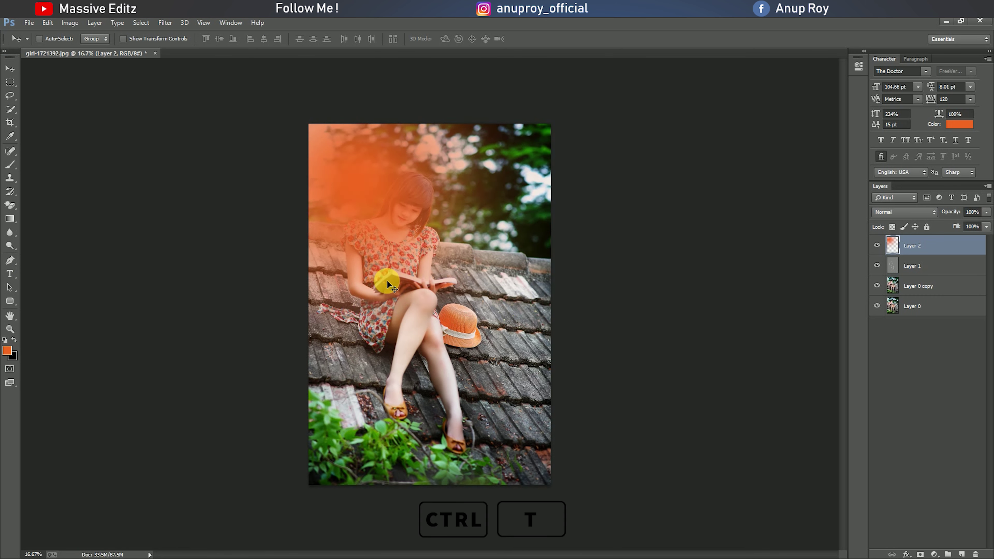
left_click_drag(550, 452, 517, 405)
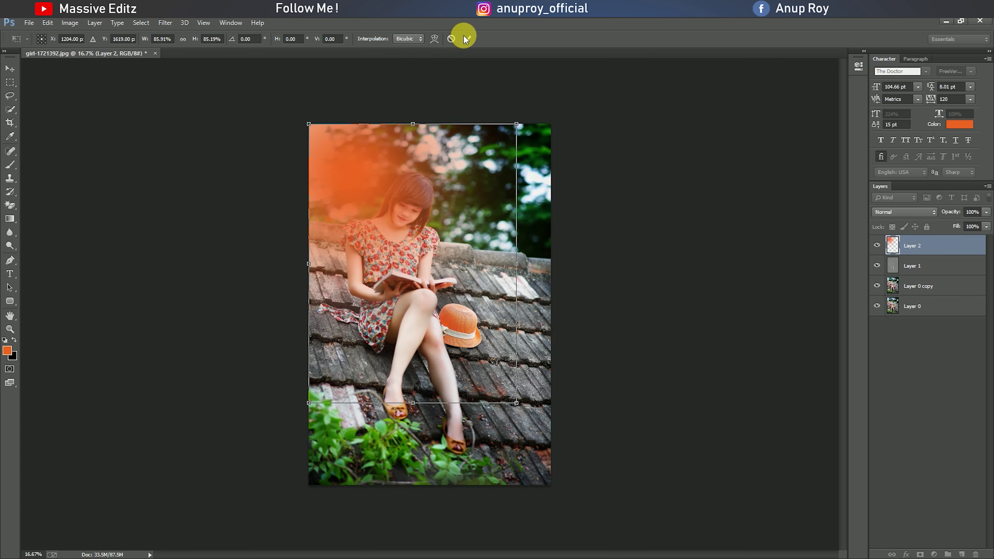
key("Return")
left_click(906, 215)
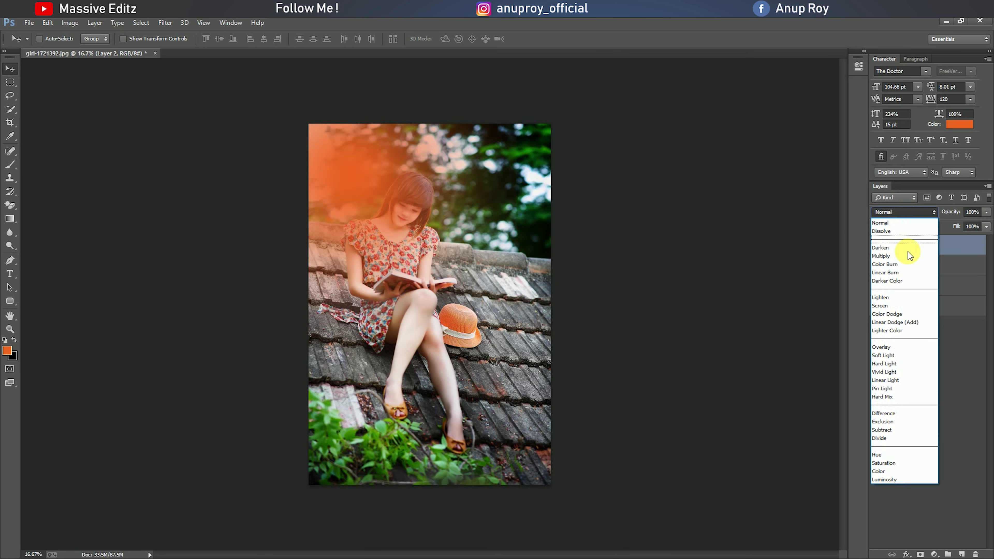
left_click(911, 305)
- Shift the orange glow toward the photo's upper-left corner, and enlarge and reposition it with Free Transform
left_click_drag(369, 184, 341, 159)
key("ctrl+t")
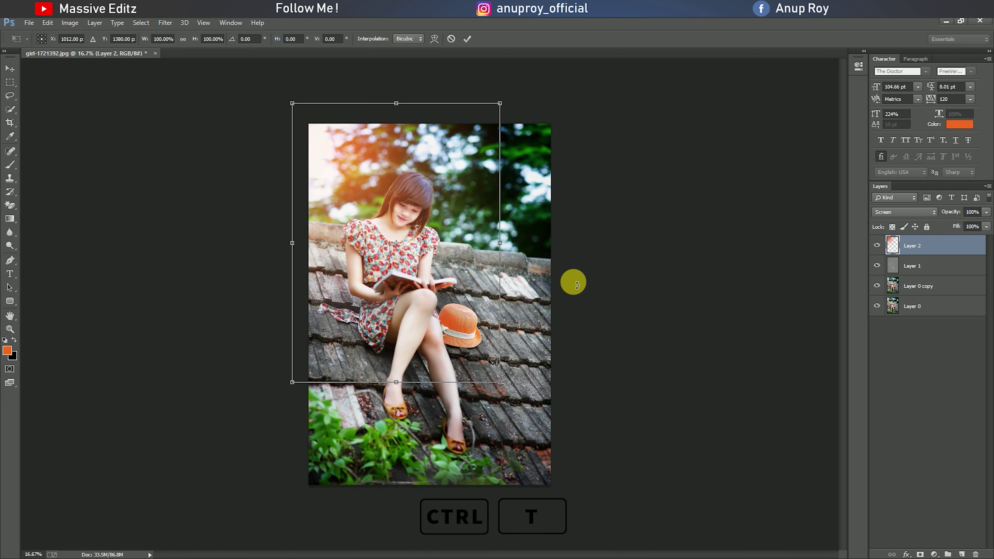
left_click_drag(291, 392, 129, 472)
left_click_drag(477, 364, 572, 296)
left_click(467, 39)
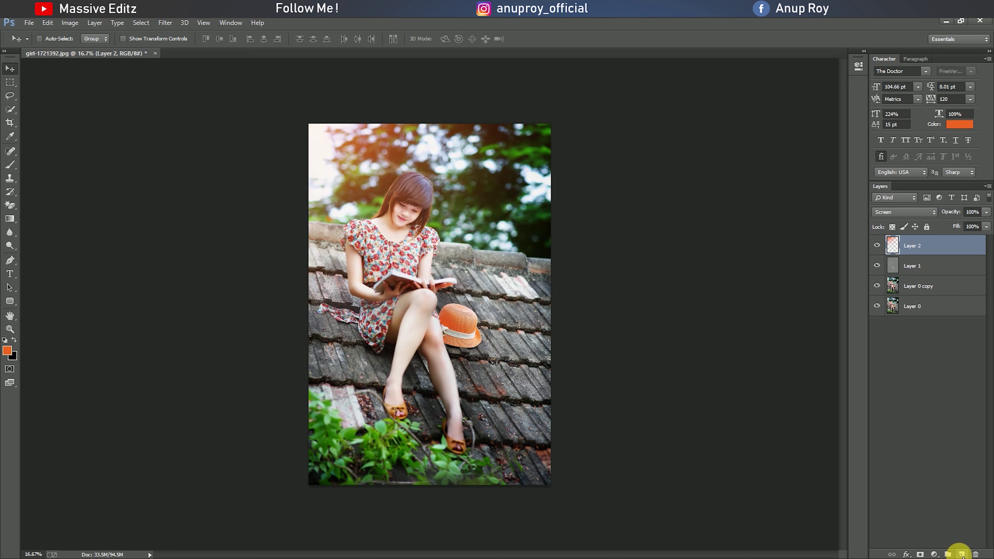
- Add a Gradient Fill layer above the glow using the Violet, Orange preset
left_click(935, 555)
left_click(923, 343)
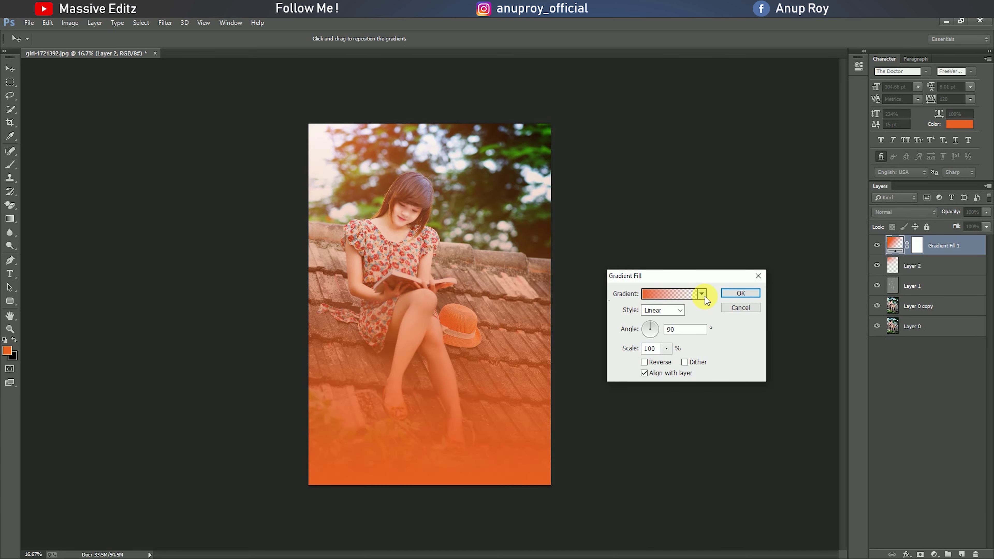
left_click(703, 294)
left_click(689, 315)
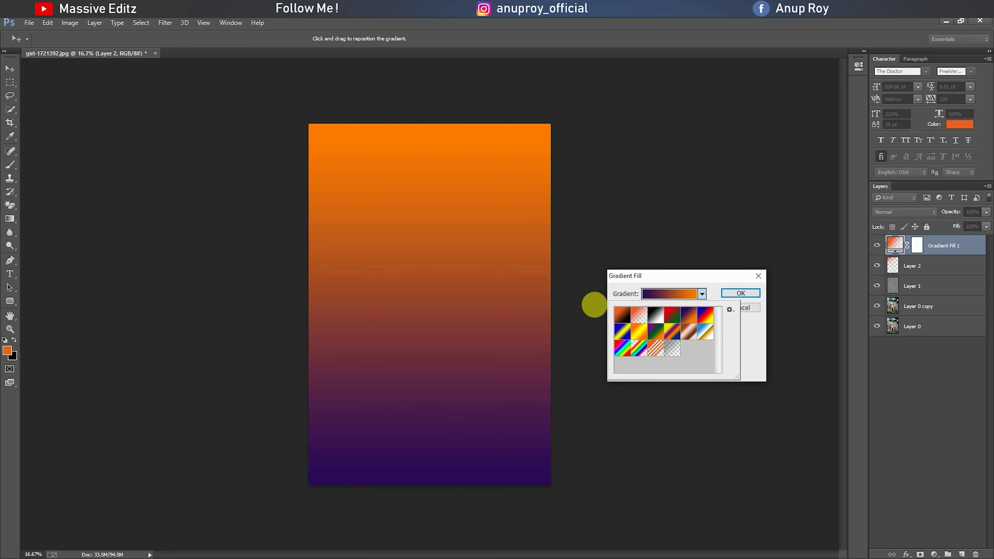
- Change the gradient's orange colour stop to #ff6c00 and apply the gradient fill
left_click(671, 290)
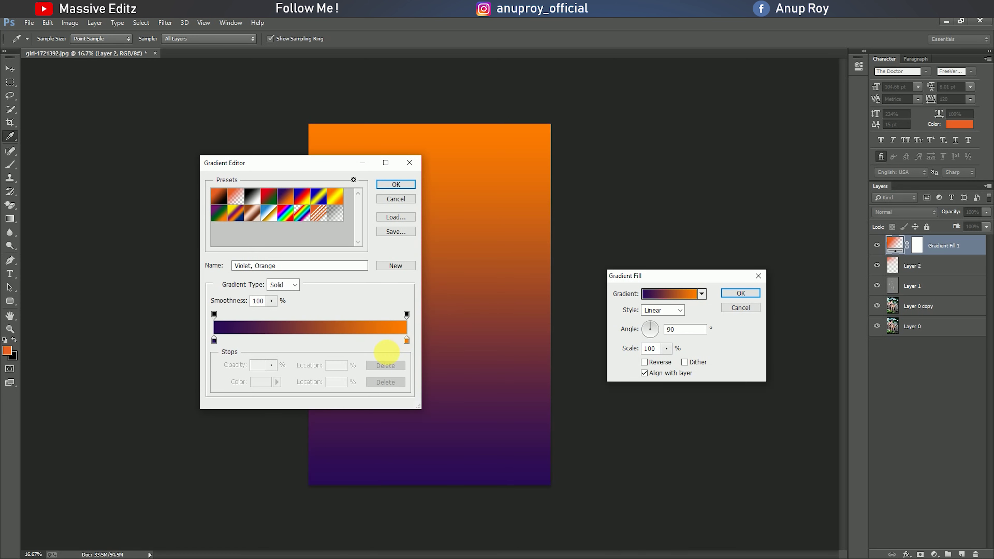
left_click(407, 340)
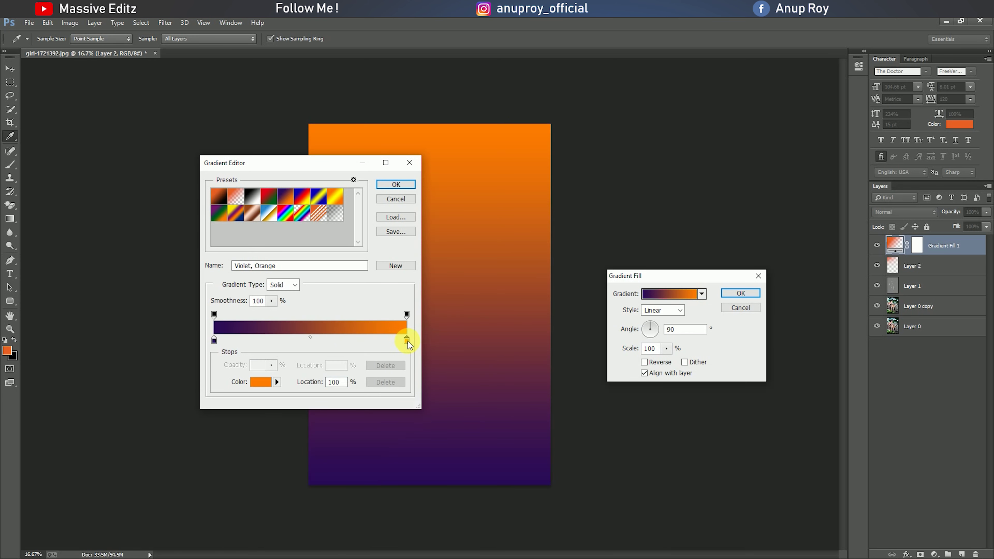
left_click(260, 382)
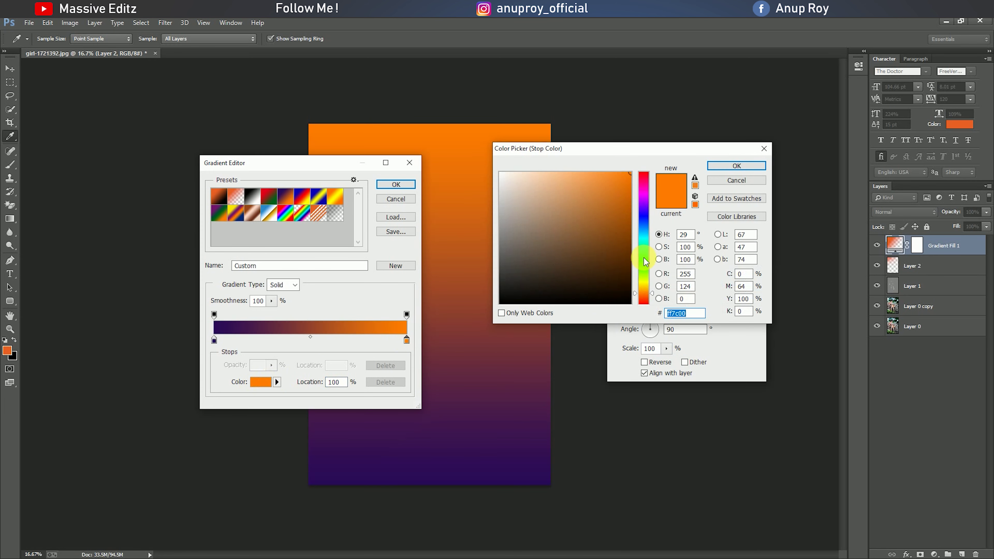
left_click_drag(652, 293, 652, 294)
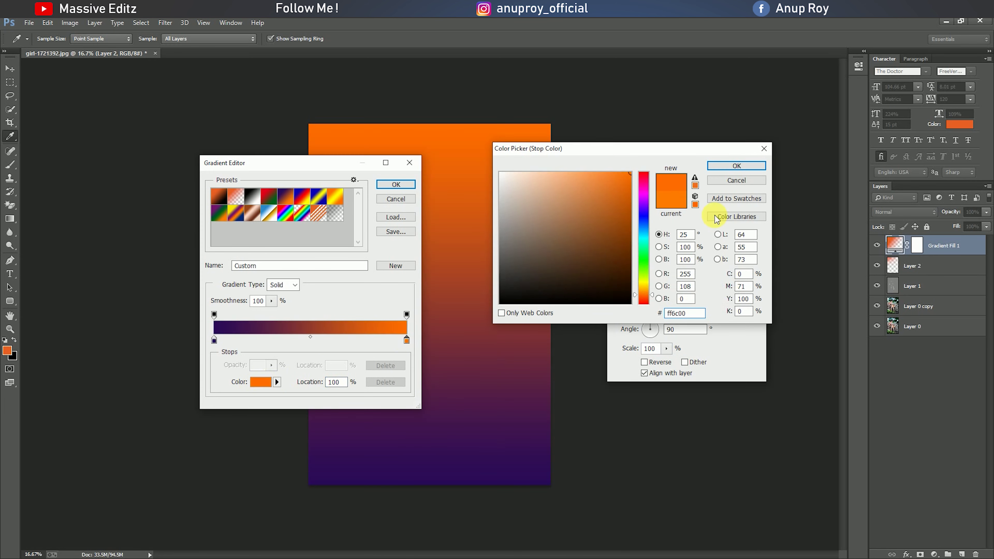
left_click(738, 166)
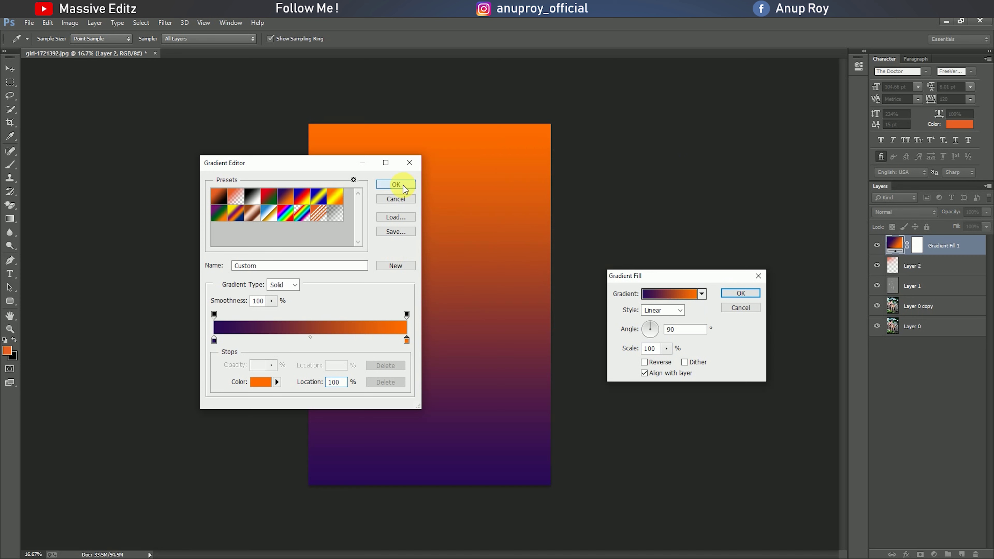
left_click(404, 187)
left_click(739, 295)
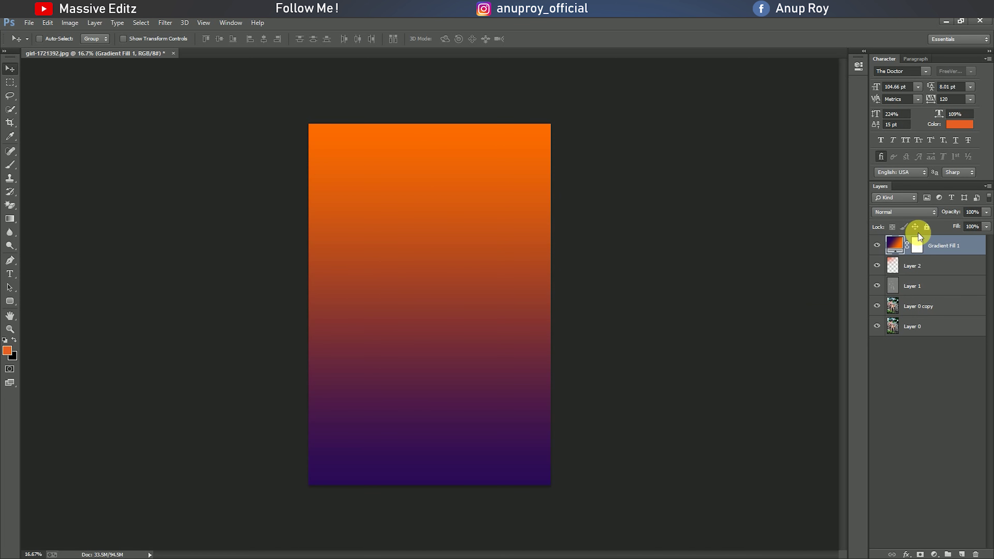
- Set the gradient fill layer's blend mode to Screen and its opacity to 17%
left_click(912, 212)
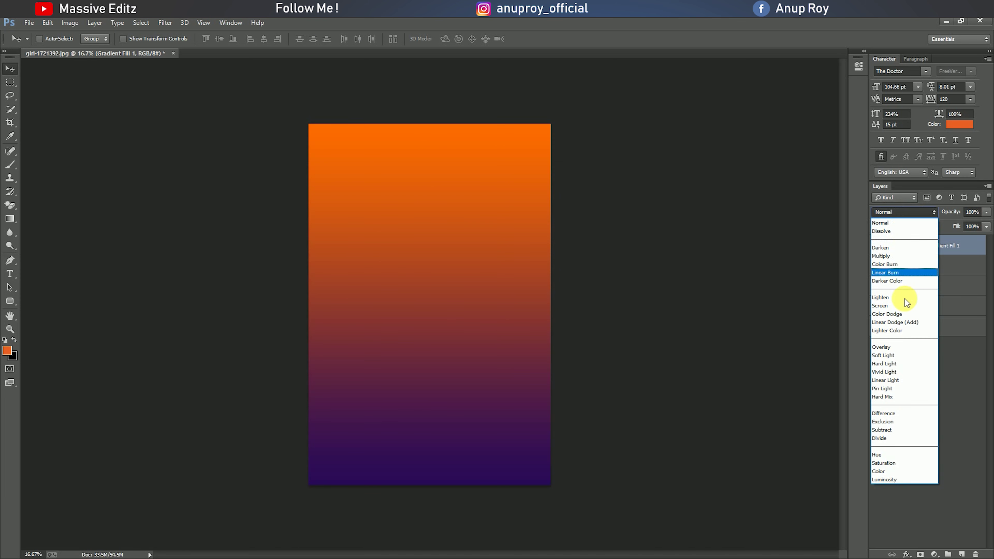
left_click(883, 307)
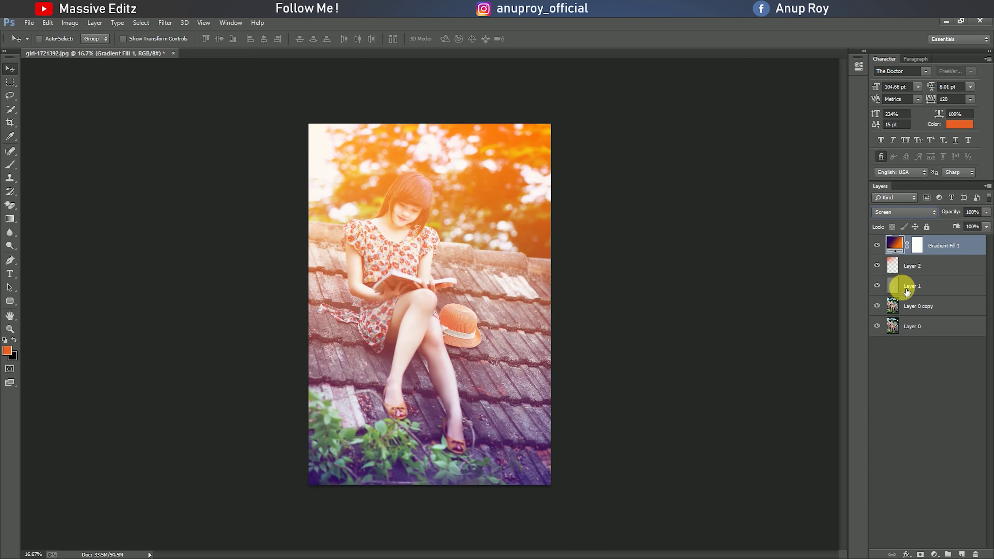
left_click_drag(961, 214, 914, 224)
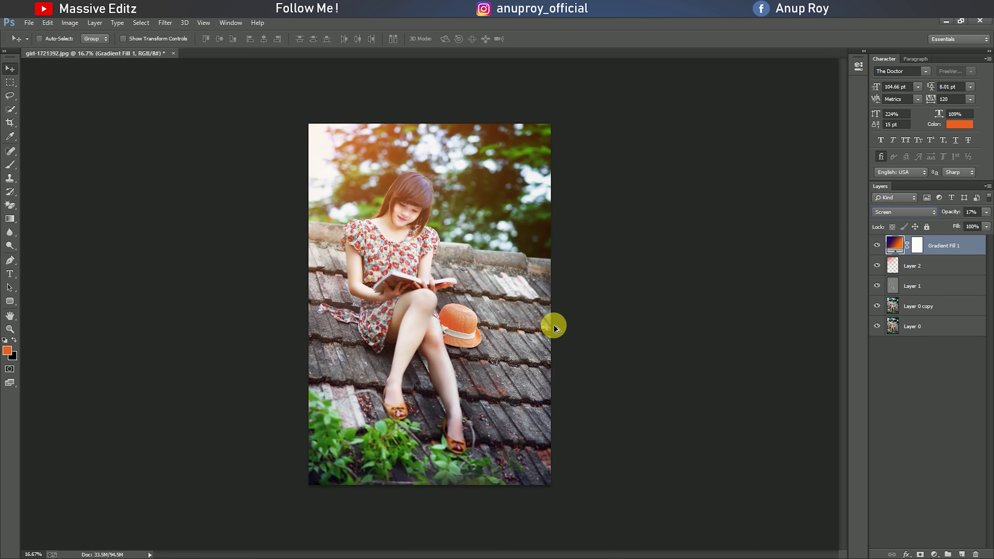
- Merge the gradient fill down into the orange glow layer and stamp all visible layers into a new top layer
left_click(916, 267)
left_click(934, 246)
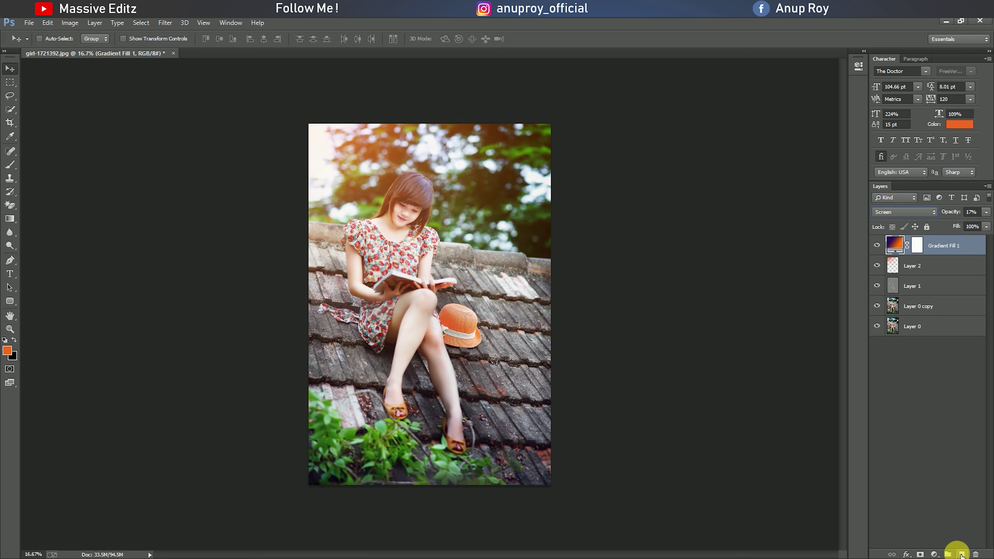
right_click(932, 249)
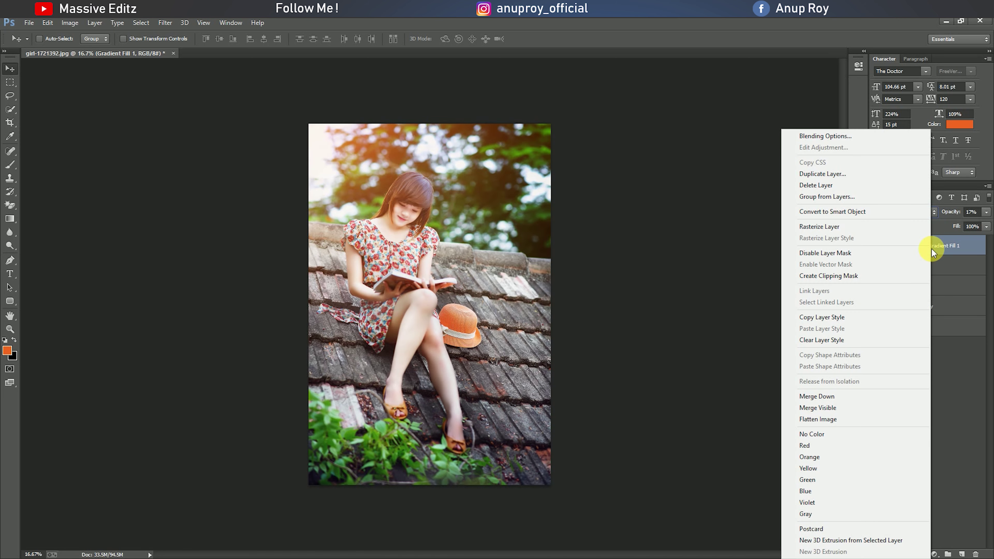
left_click(856, 396)
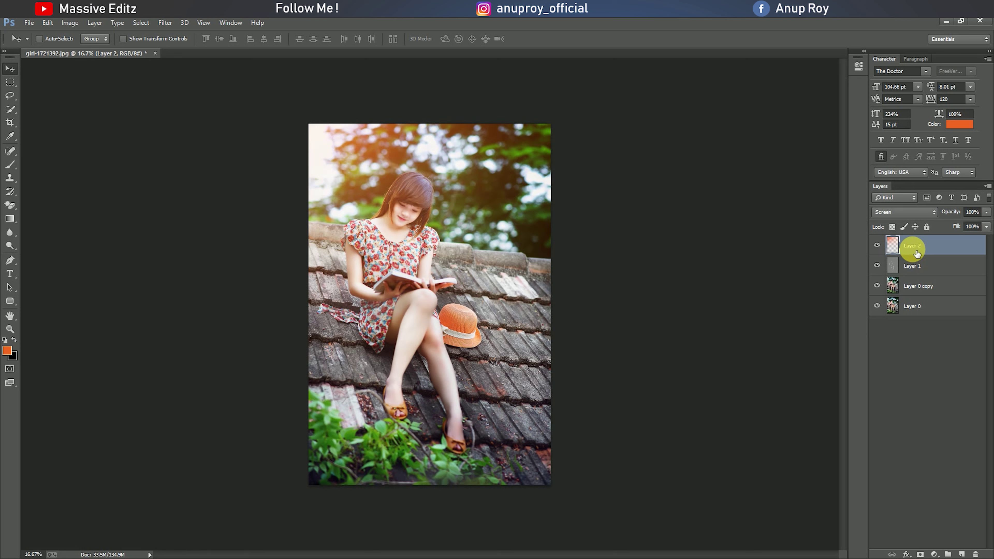
key("ctrl+alt+shift+e")
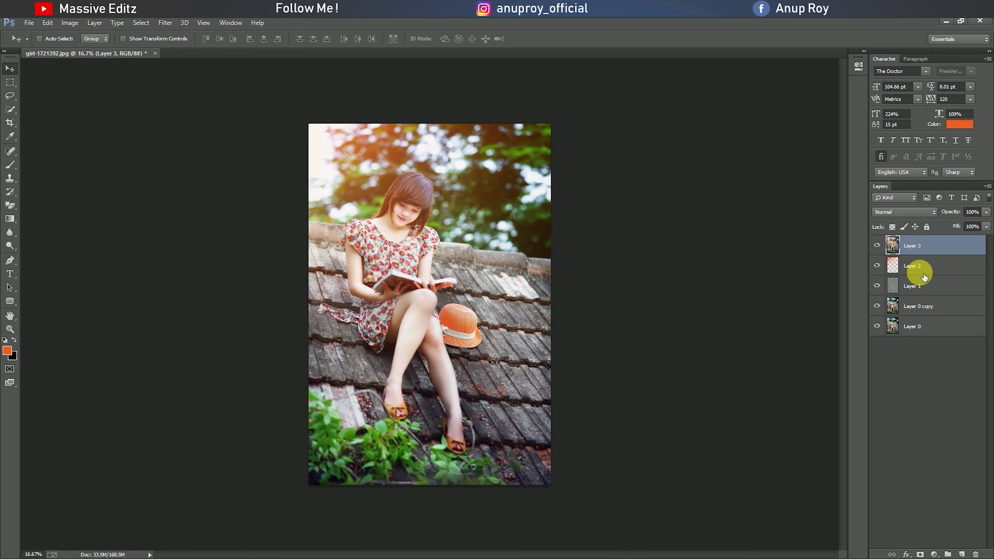
- Add a Levels adjustment layer above the stamped layer and move its black input point slightly inward to deepen the shadows
left_click(934, 554)
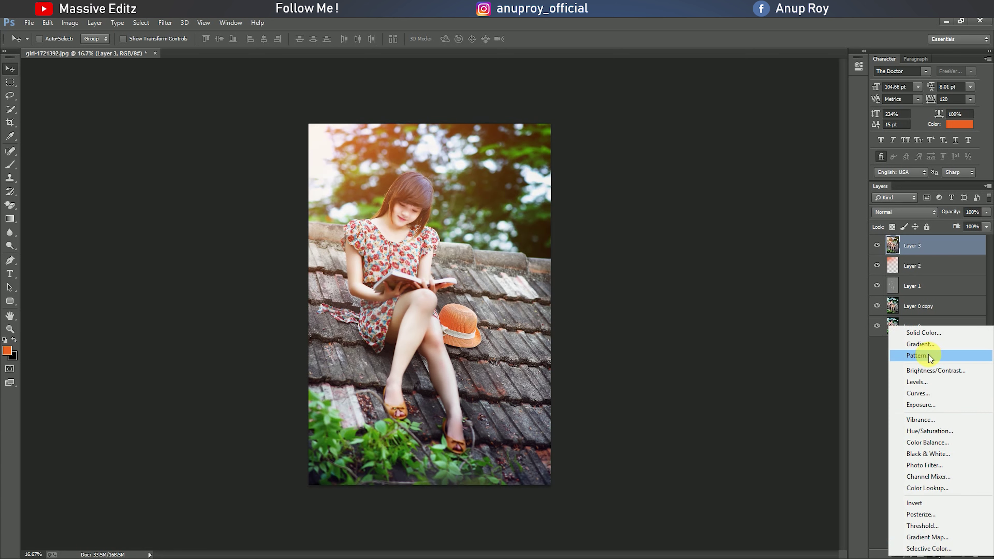
left_click(932, 383)
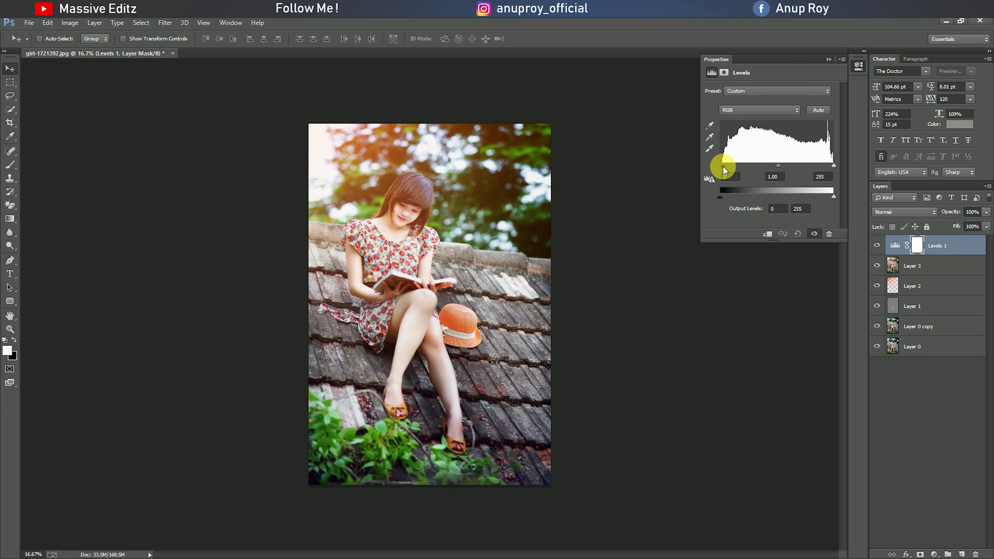
left_click(829, 60)
- Add a Curves adjustment layer on top and pull its black and white points slightly inward to increase contrast
left_click(936, 554)
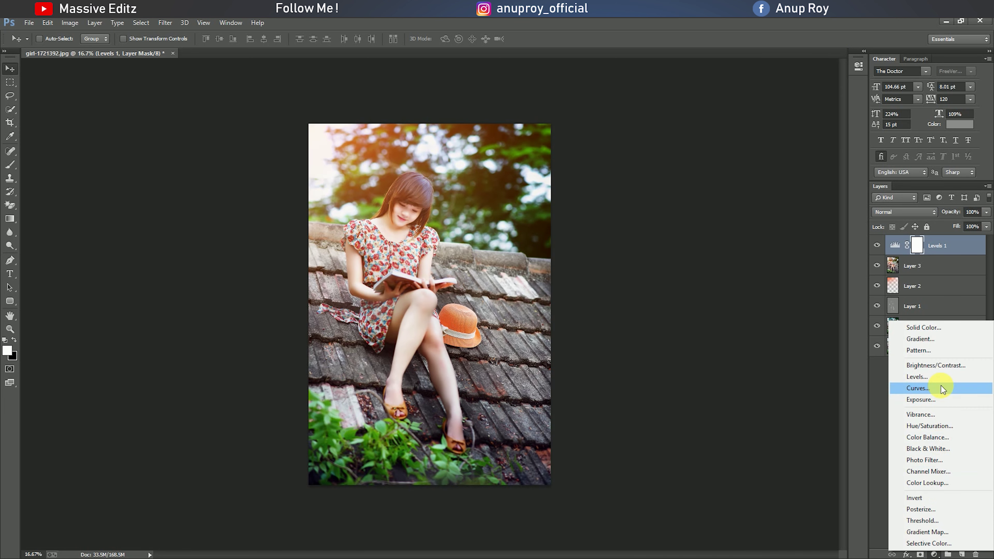
left_click(941, 385)
mouse_move(727, 217)
left_mouse_down()
mouse_move(744, 227)
mouse_move(730, 220)
left_mouse_up()
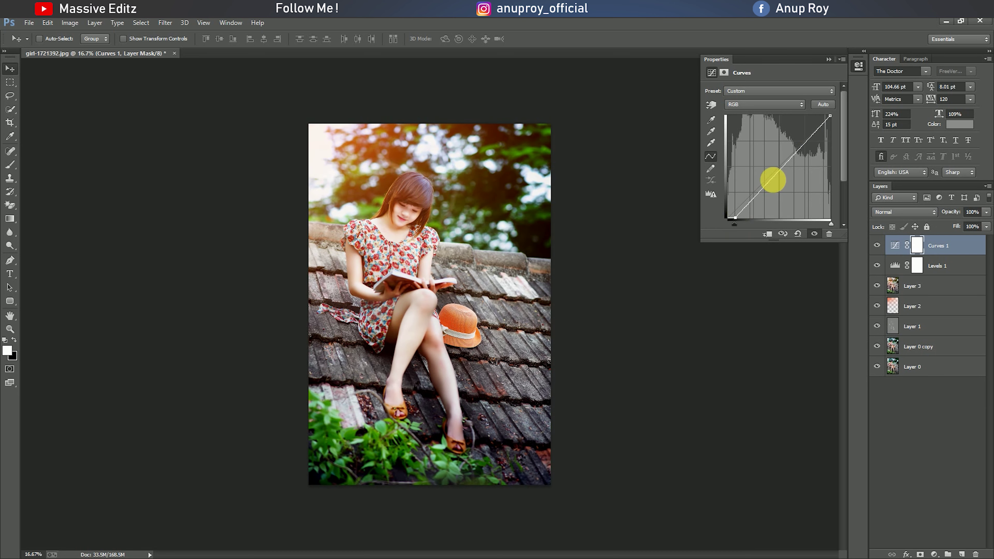
mouse_move(835, 120)
left_mouse_down()
mouse_move(780, 115)
mouse_move(825, 135)
mouse_move(817, 126)
mouse_move(828, 106)
left_mouse_up()
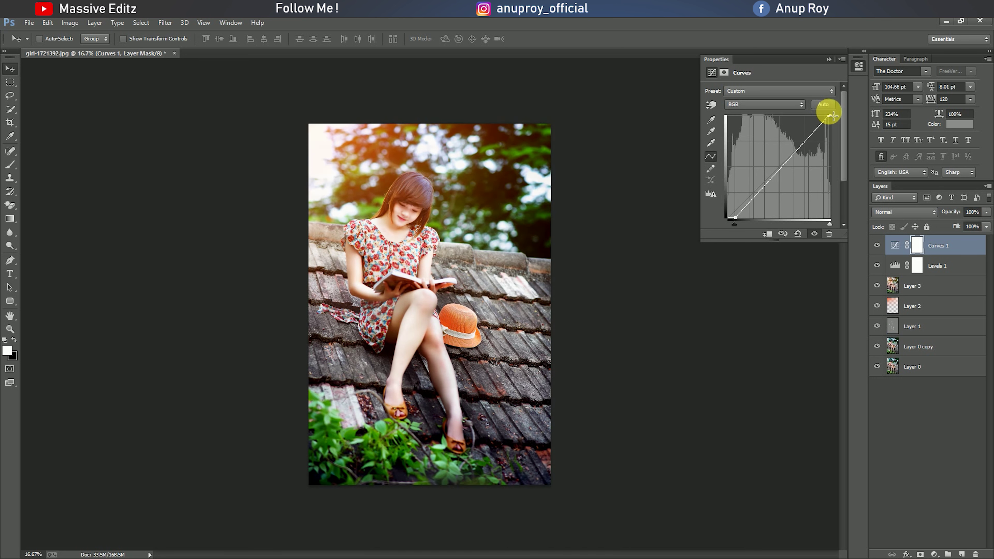
left_click(828, 59)
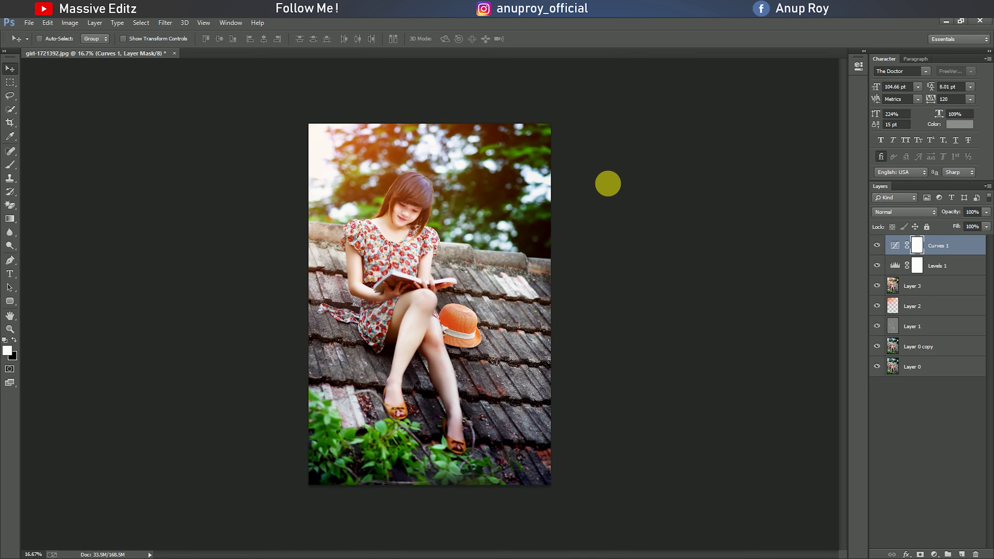
- Stamp all visible layers into a new top layer and open the Camera Raw filter on it
key("ctrl+alt+shift+e")
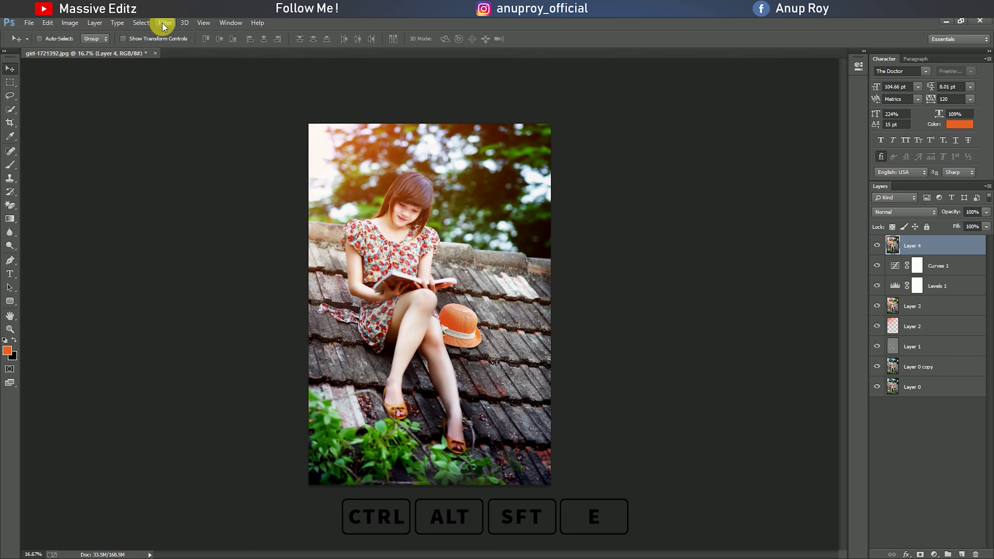
left_click(165, 23)
left_click(221, 82)
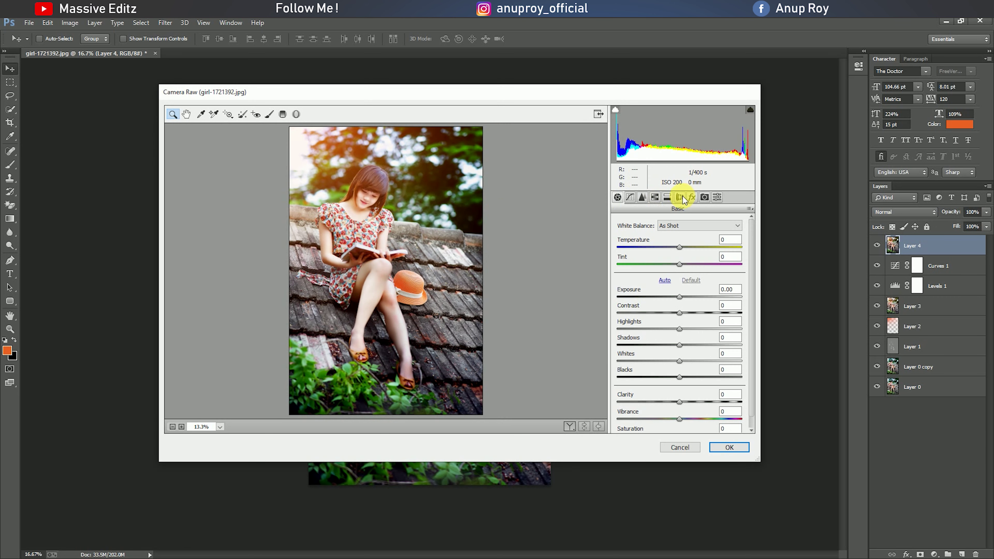
- Calibrate the primaries' hue and saturation: red +38 and -24, green +58 and +6, blue -27 and about -23
left_click(704, 197)
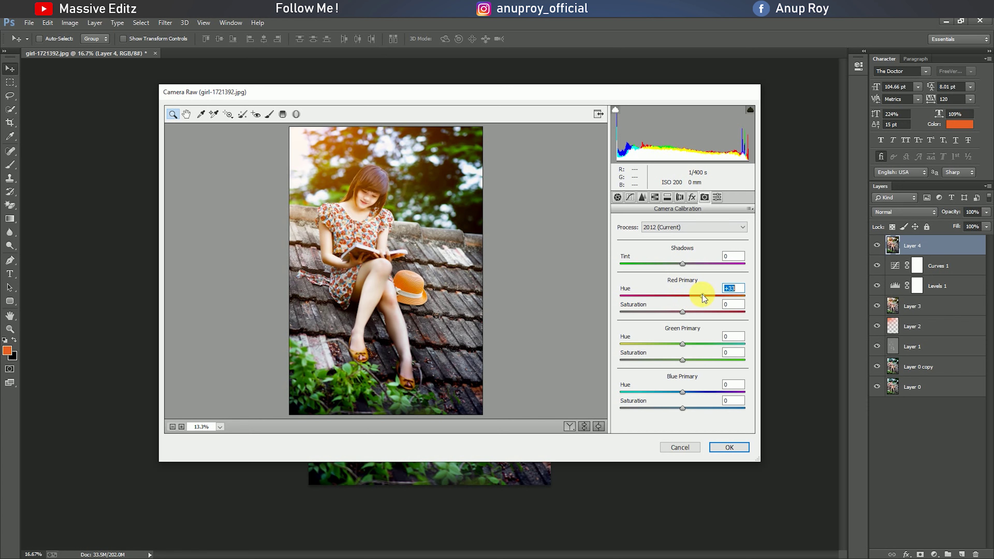
left_click_drag(702, 297, 706, 297)
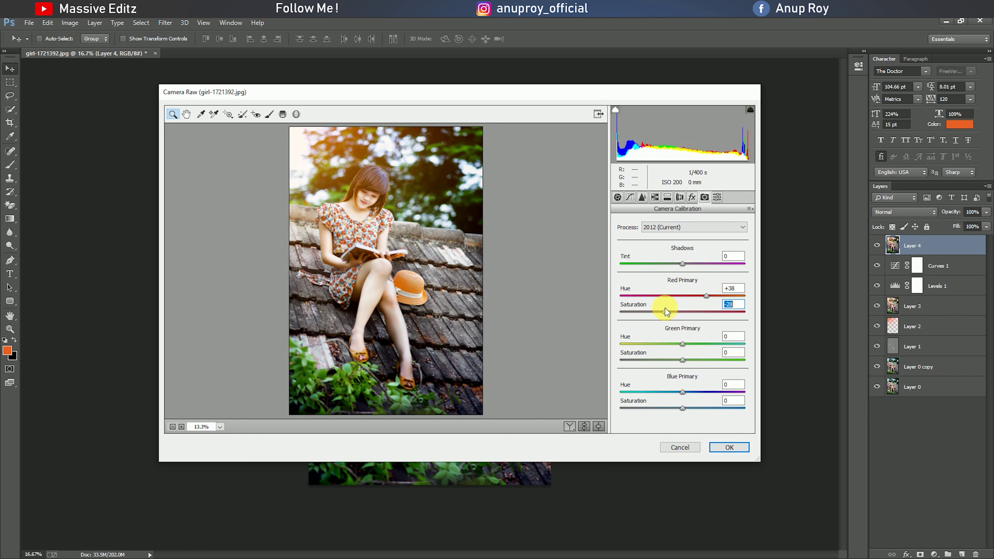
left_click_drag(670, 308, 668, 307)
left_click_drag(682, 344, 667, 406)
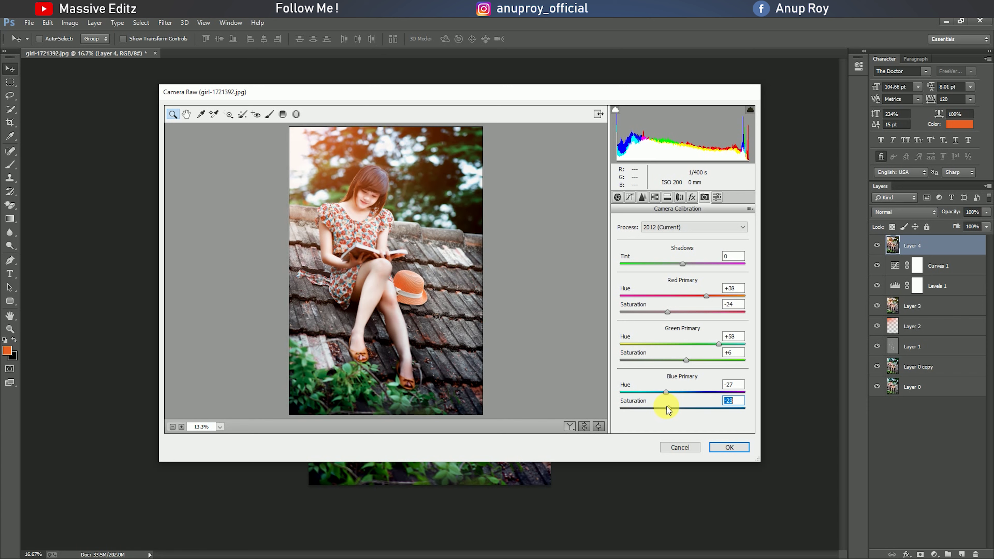
- In the basic adjustments, set Temperature to +4 and Exposure to +0.35, and raise Clarity slightly
left_click(618, 197)
left_click_drag(679, 247, 682, 247)
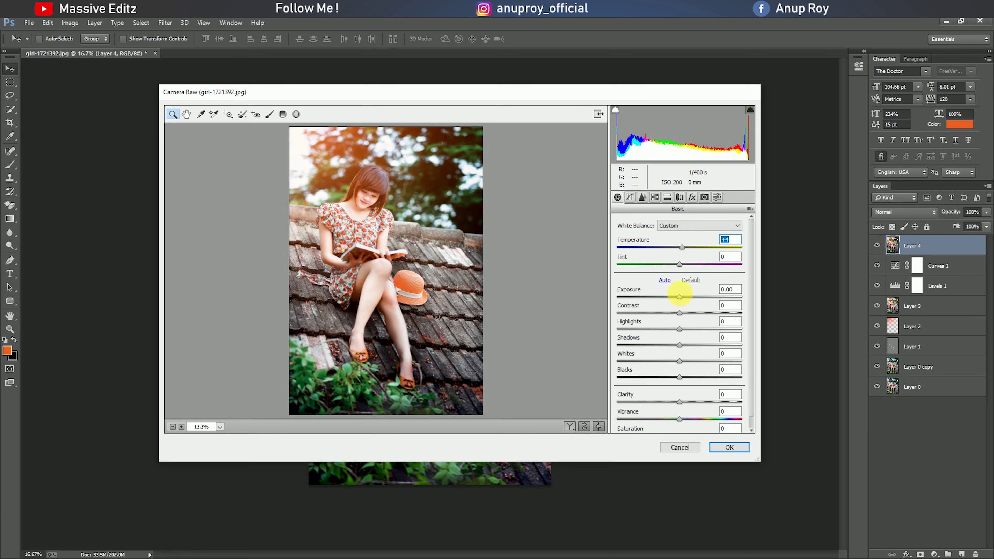
left_click_drag(680, 297, 684, 297)
scroll(685, 392, "down", 1)
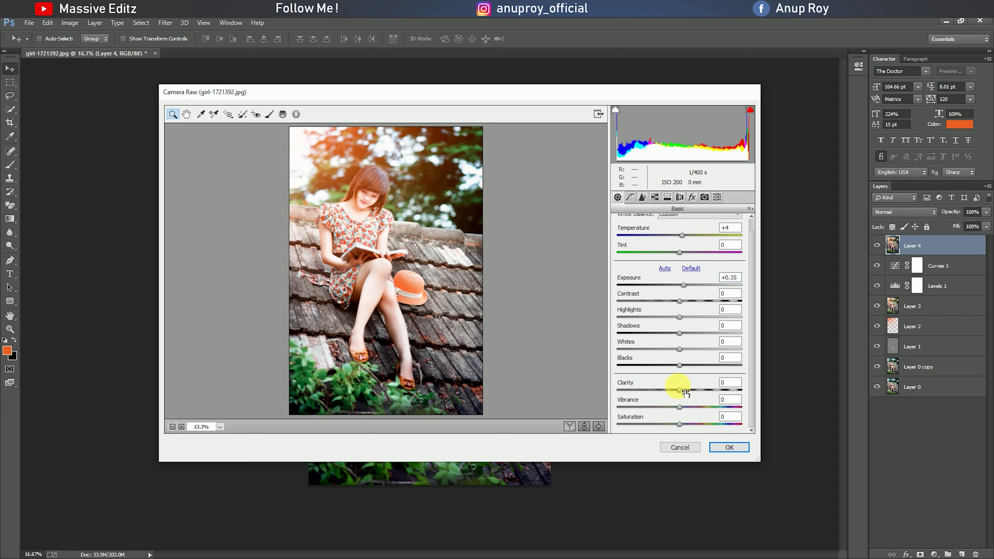
left_click_drag(682, 390, 686, 391)
- Add shadow, midtone and highlight points to the tone curve and lift its black point for a faded matte look
left_click(630, 198)
left_click(651, 367)
left_click(686, 332)
left_click(717, 298)
mouse_move(617, 398)
left_mouse_down()
mouse_move(608, 386)
mouse_move(622, 387)
left_mouse_up()
- Set the sharpening amount to 26 and the luminance noise reduction to 16
left_click(642, 197)
left_click_drag(637, 238, 638, 238)
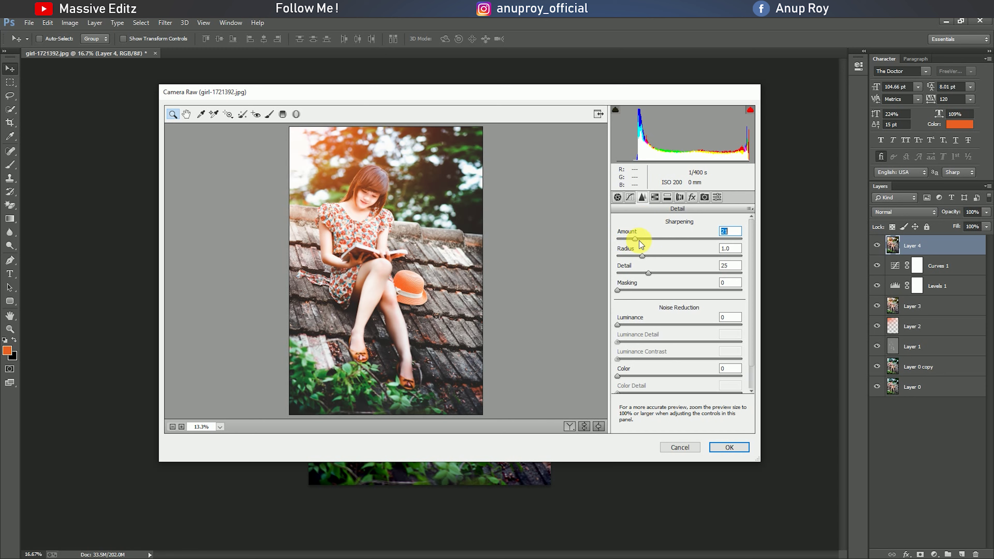
left_click_drag(617, 325, 638, 325)
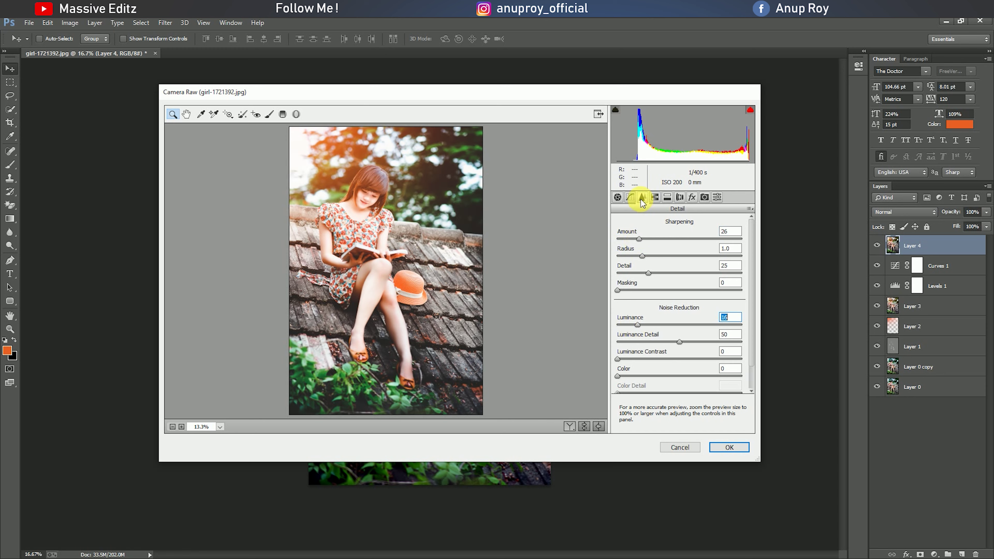
- Set the Oranges hue to +8, the Greens luminance to -32 and the Yellows luminance to +8
left_click(655, 197)
left_click_drag(683, 289, 688, 290)
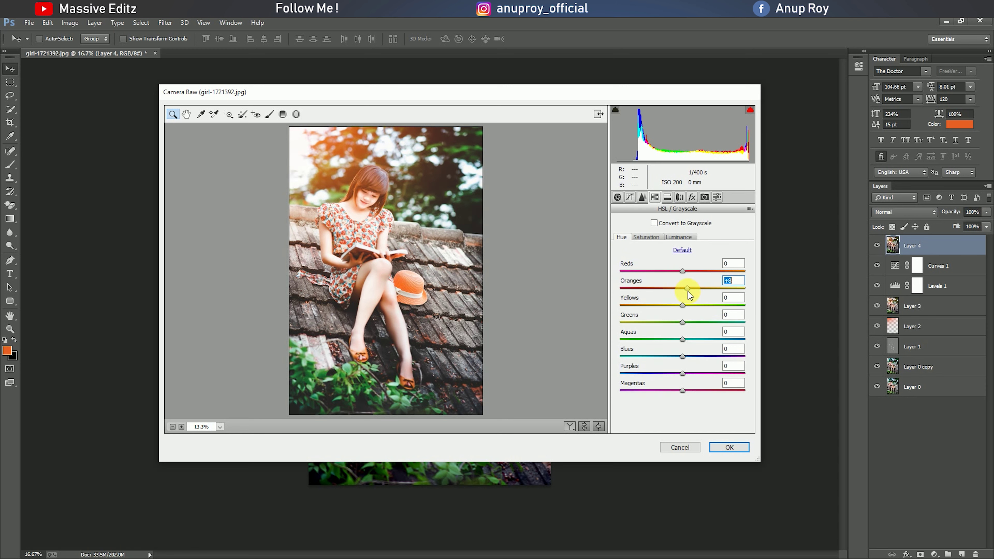
left_click(679, 237)
mouse_move(683, 324)
left_mouse_down()
mouse_move(661, 327)
mouse_move(688, 305)
left_mouse_up()
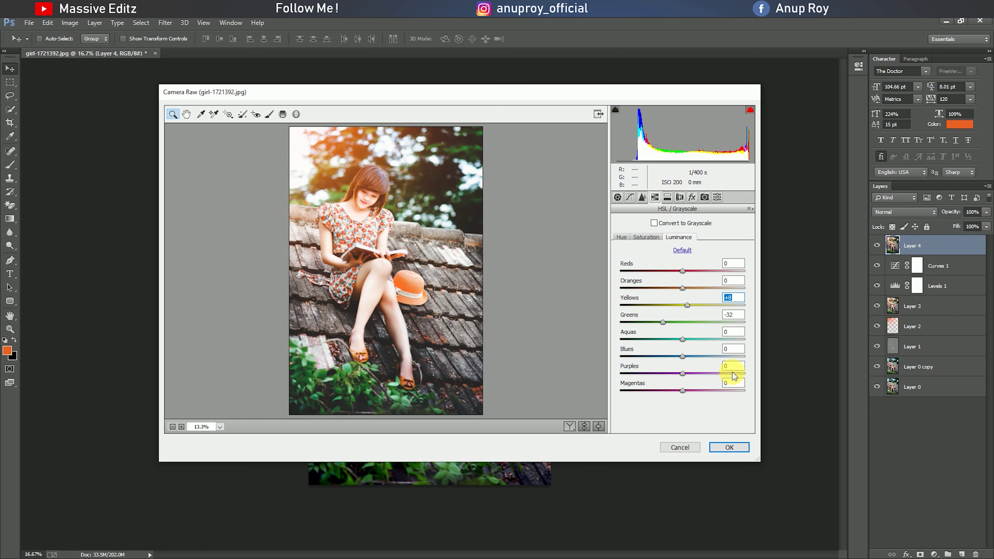
- Add a post-crop vignette with an amount of -12 and apply the Camera Raw adjustments
left_click(668, 197)
left_click(680, 197)
left_click(656, 197)
left_click(692, 197)
left_click_drag(682, 331, 676, 333)
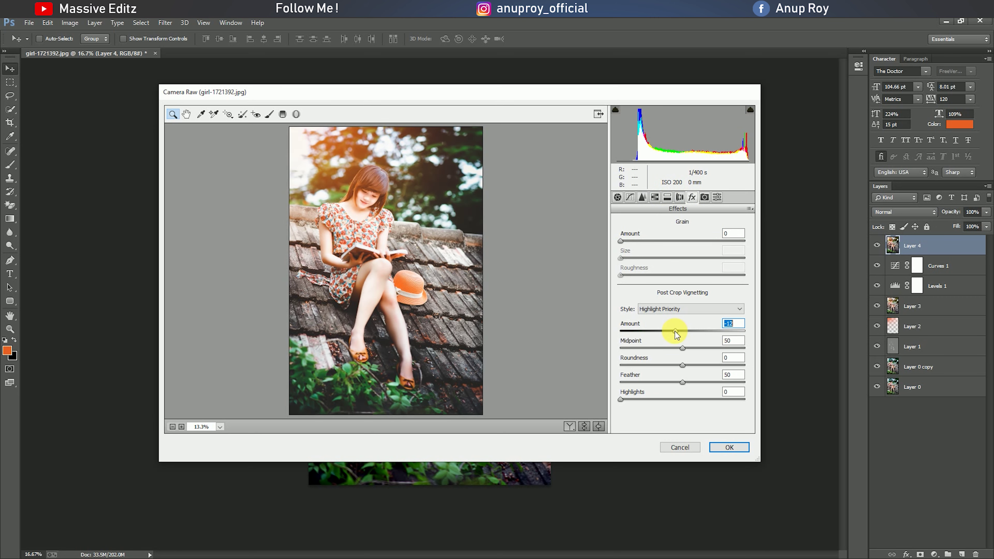
left_click(730, 447)
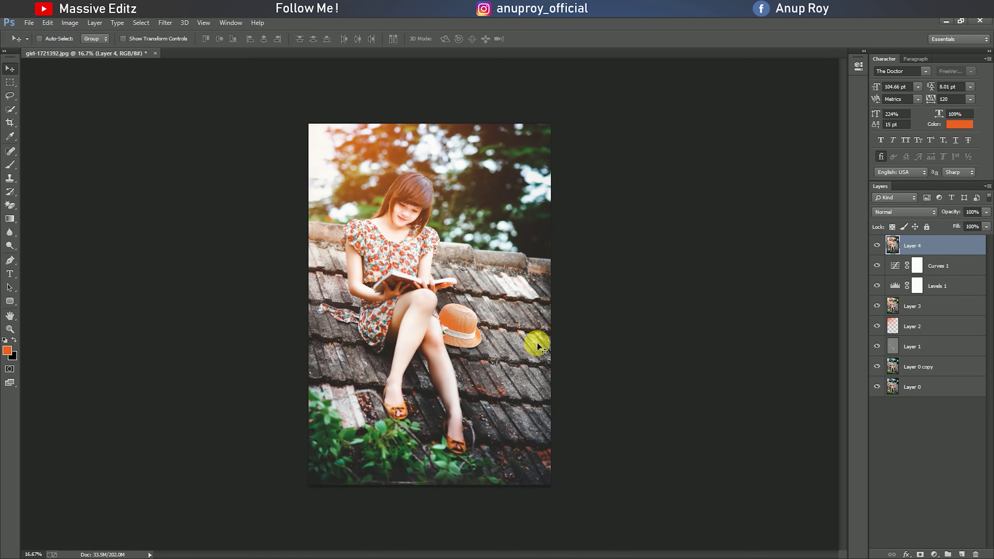
- Hide the layers between Layer 4 and Layer 0 and toggle Layer 4 to compare the edit with the original
left_click_drag(877, 265, 878, 367)
left_click(877, 246)
left_click(878, 246)
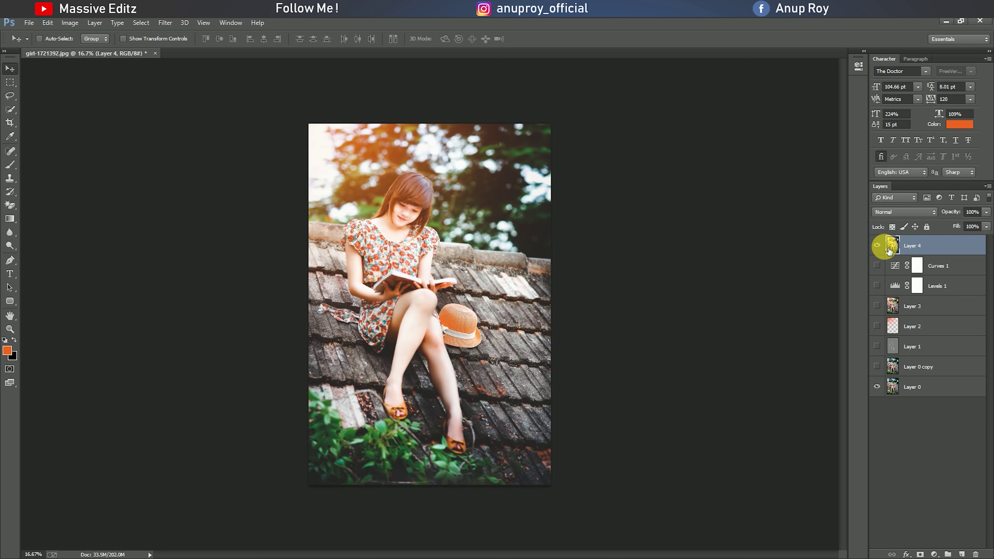
- Add a Color Lookup adjustment layer above Layer 4 and try the Candlelight.CUBE and Crisp_Warm.look 3D LUTs
left_click(935, 554)
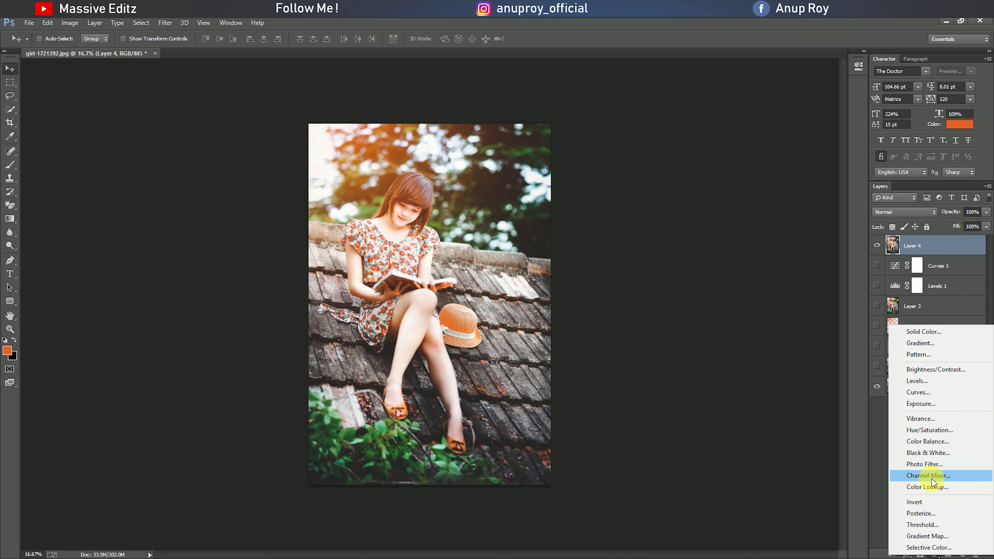
left_click(932, 487)
left_click(796, 92)
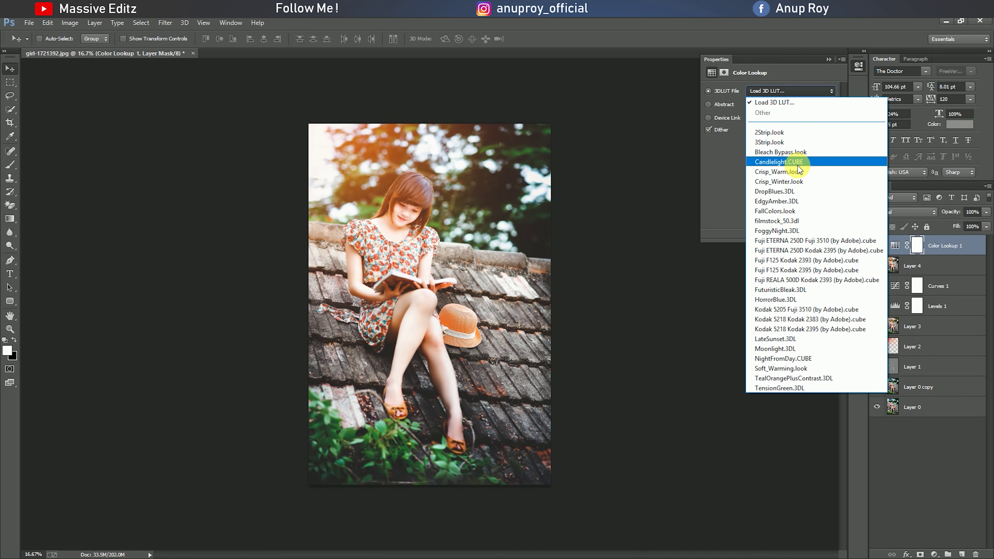
left_click(798, 166)
left_click(786, 89)
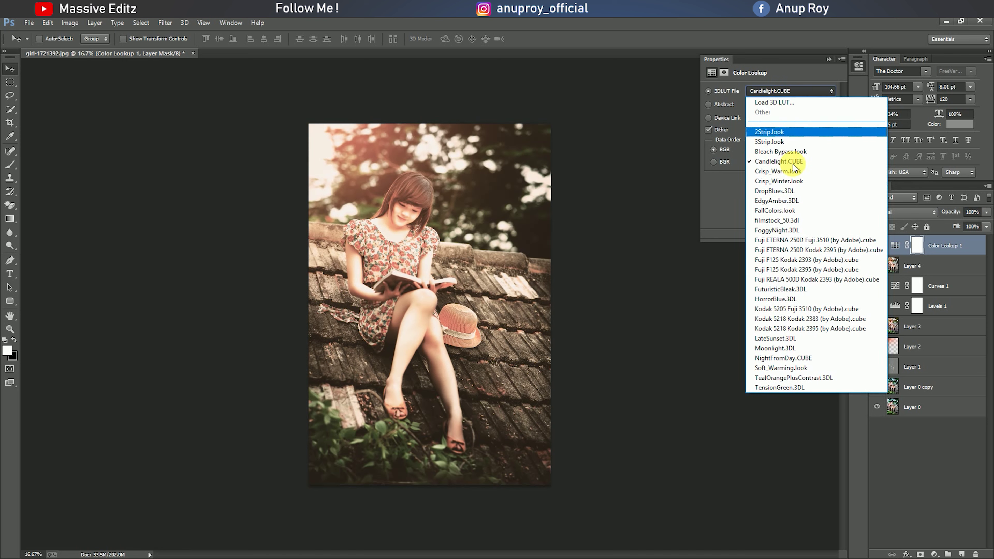
left_click(793, 171)
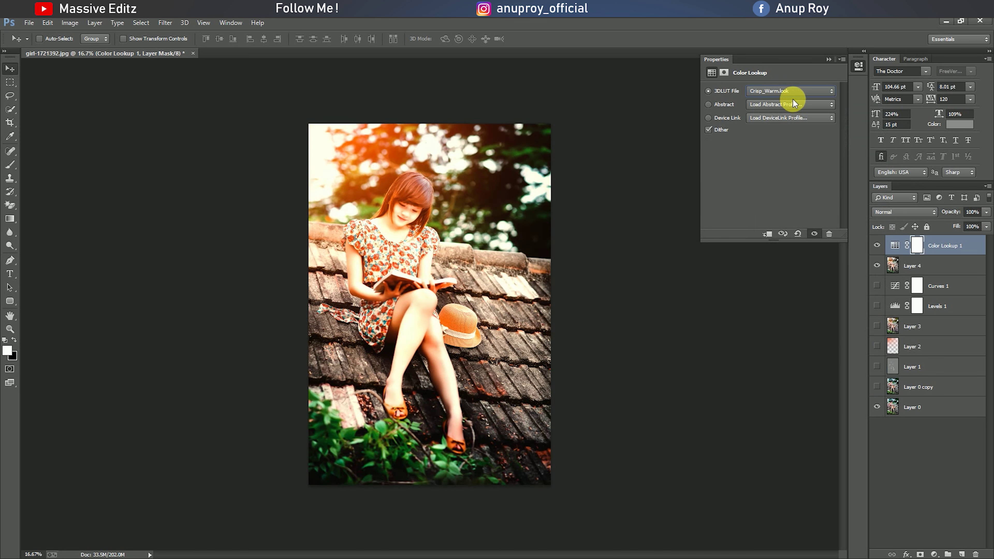
- Set the Color Lookup layer's 3DLUT file to DropBlues.3DL and toggle the layer to compare its effect
left_click(793, 94)
left_click(794, 191)
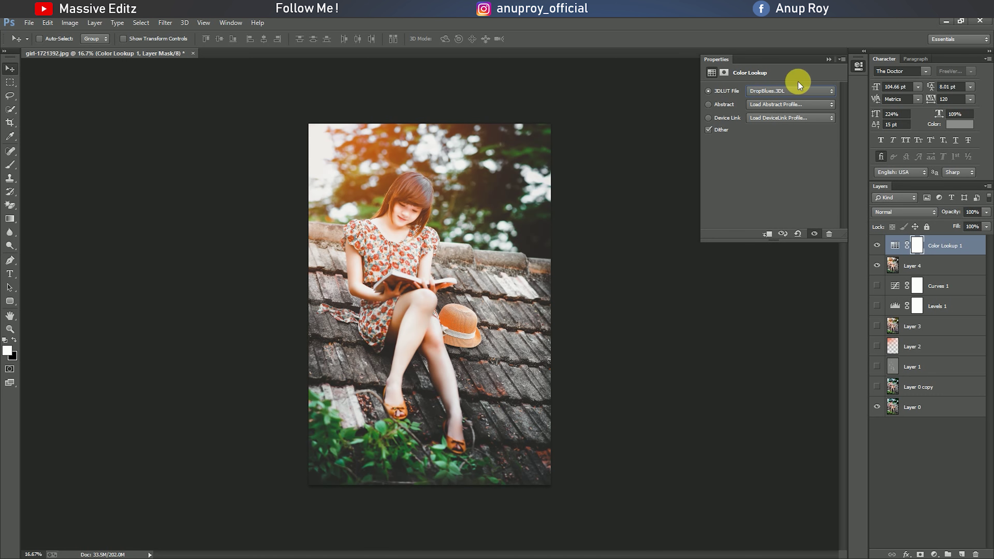
left_click(828, 60)
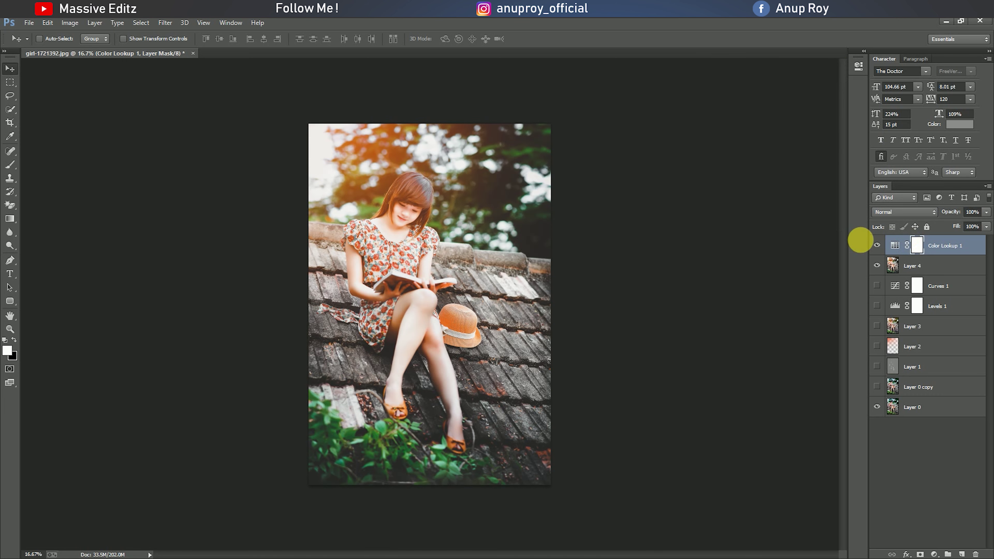
left_click(877, 246)
left_click(878, 245)
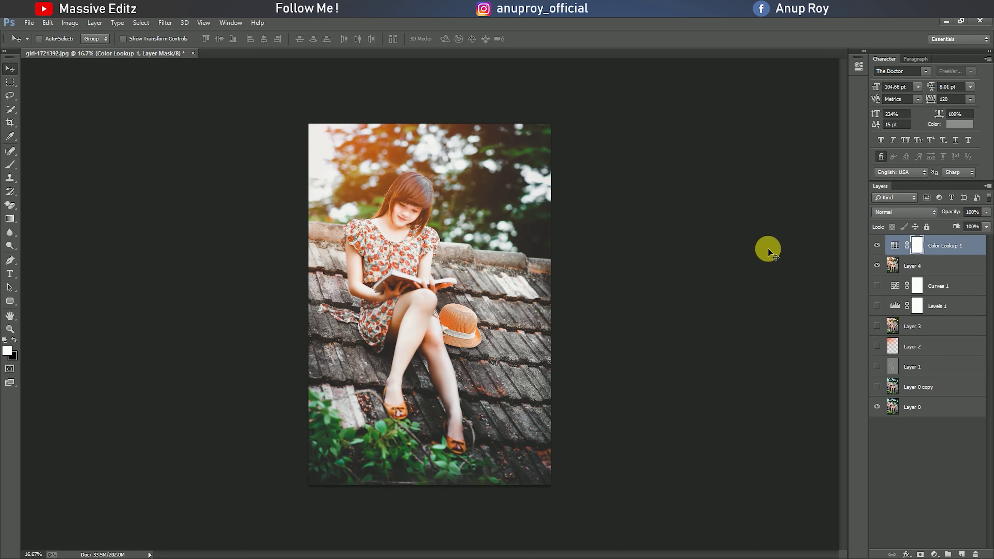
- Stamp the visible layers into a new top layer and hide the Color Lookup layer and Layer 4 beneath it
key("ctrl+alt+shift+e")
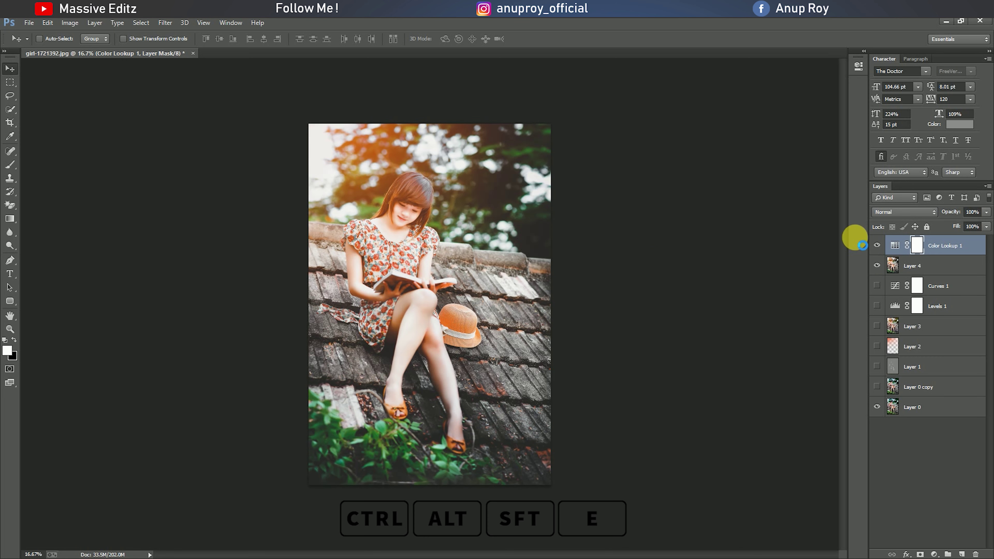
left_click(876, 266)
left_click(877, 286)
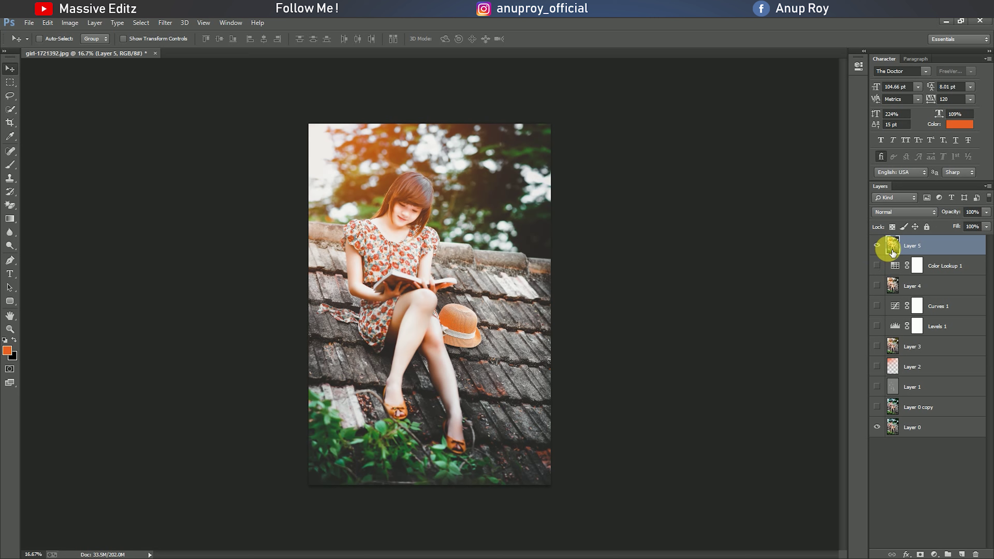
- Toggle the stamped top layer's visibility to compare the finished edit with the original photo
left_click(878, 246)
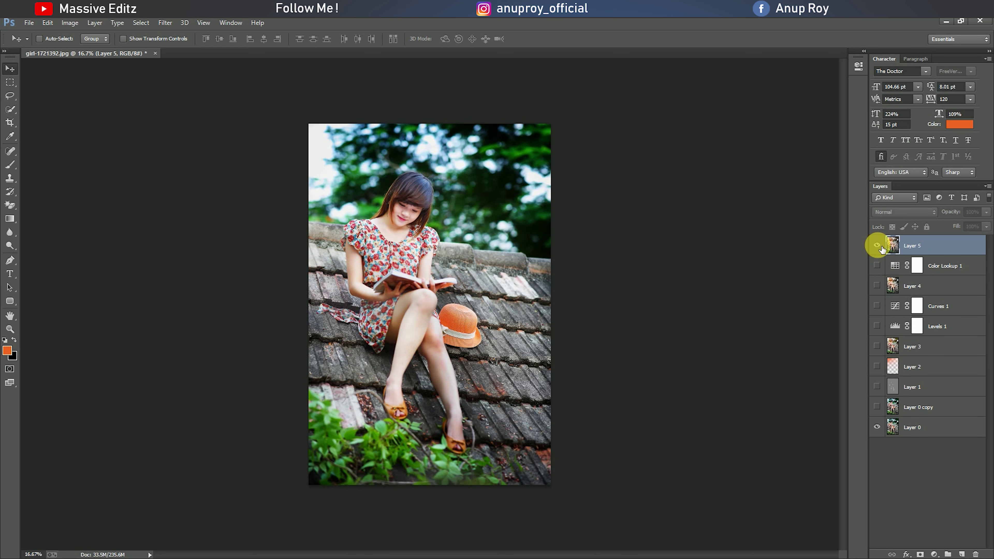
left_click(877, 246)
left_click(877, 246)
left_click(877, 246)
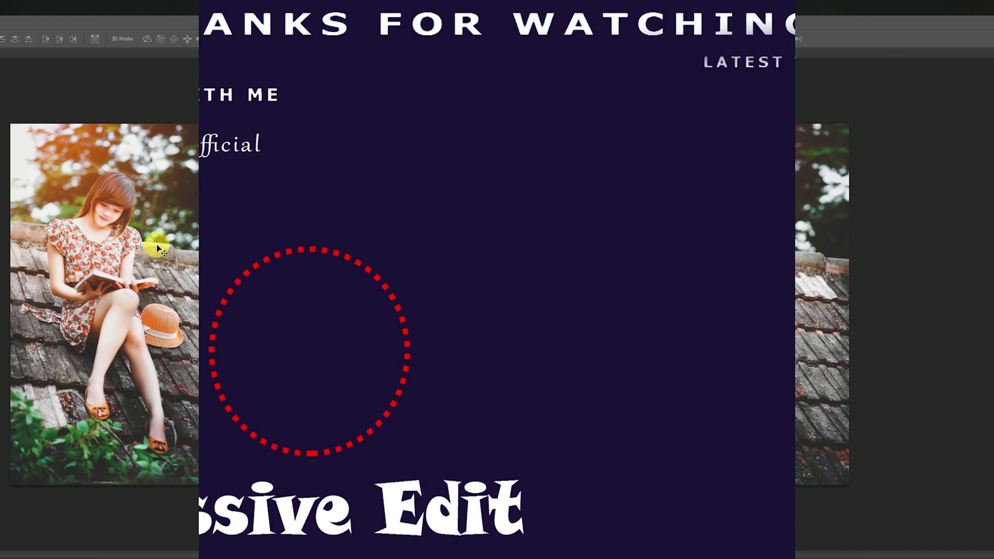